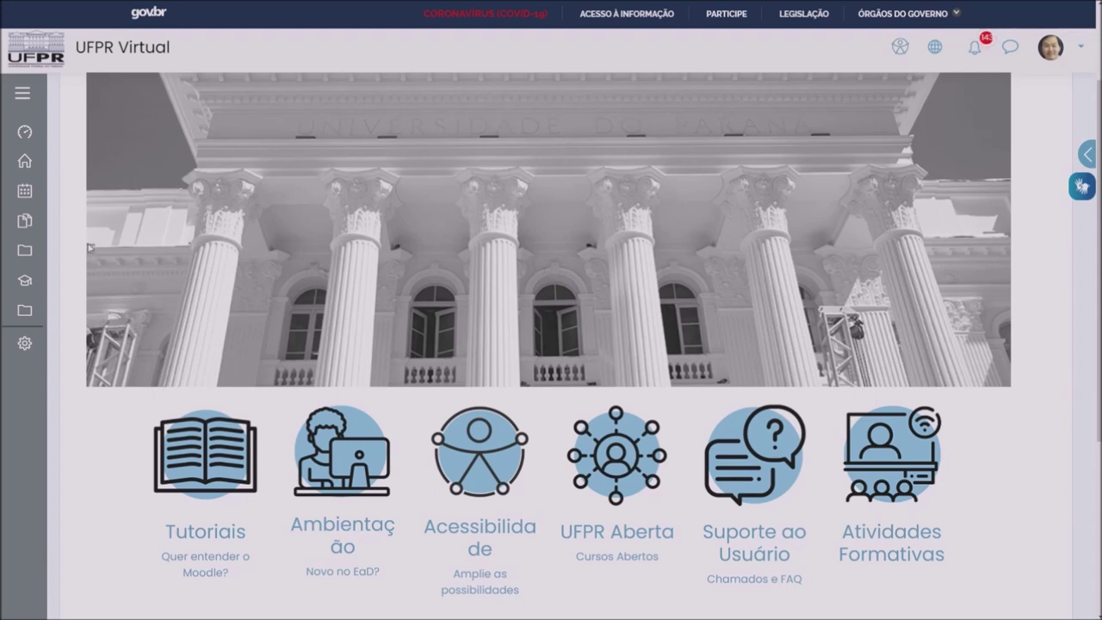
- Go to the dashboard, find the course "Exemplo Questionário" in the course list and open it
scroll(91, 250, "down", 1)
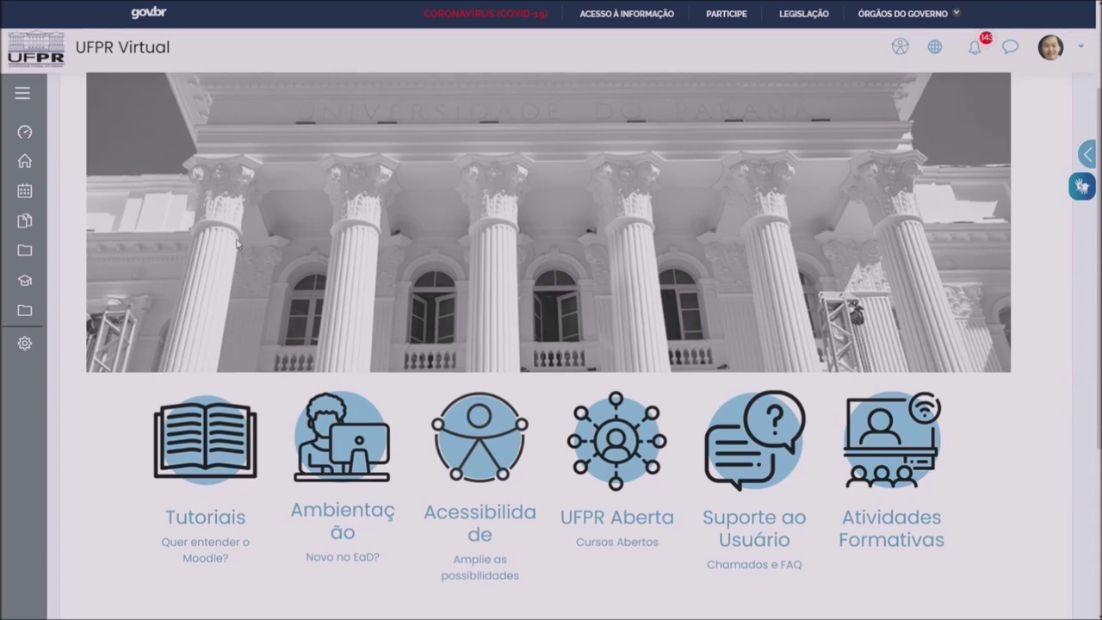
left_click(25, 132)
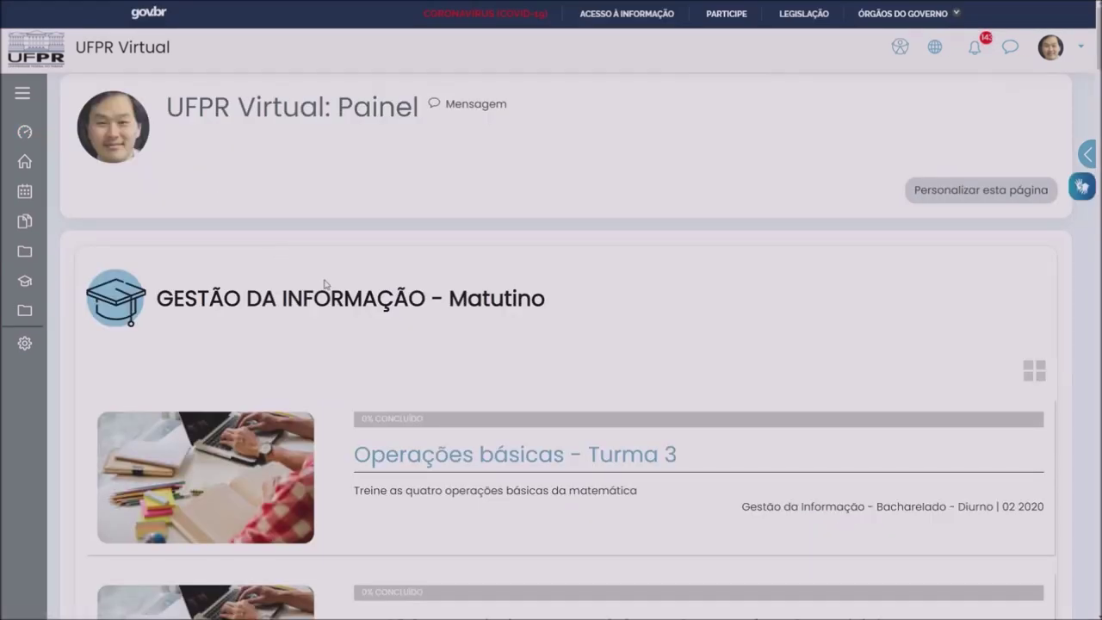
key("ctrl+f")
type("que")
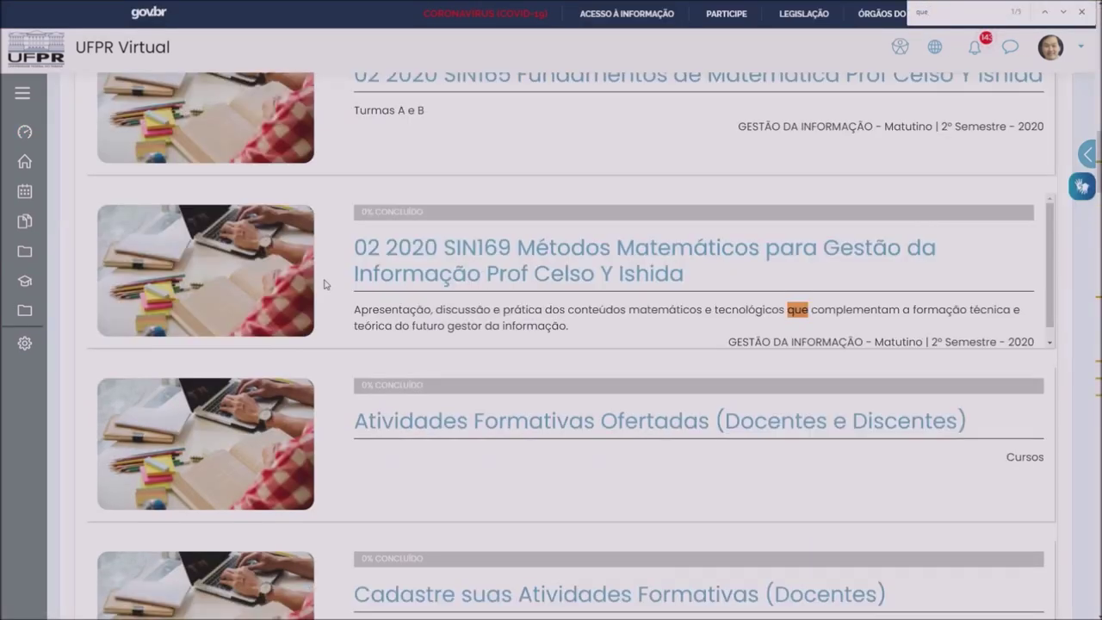
type("s")
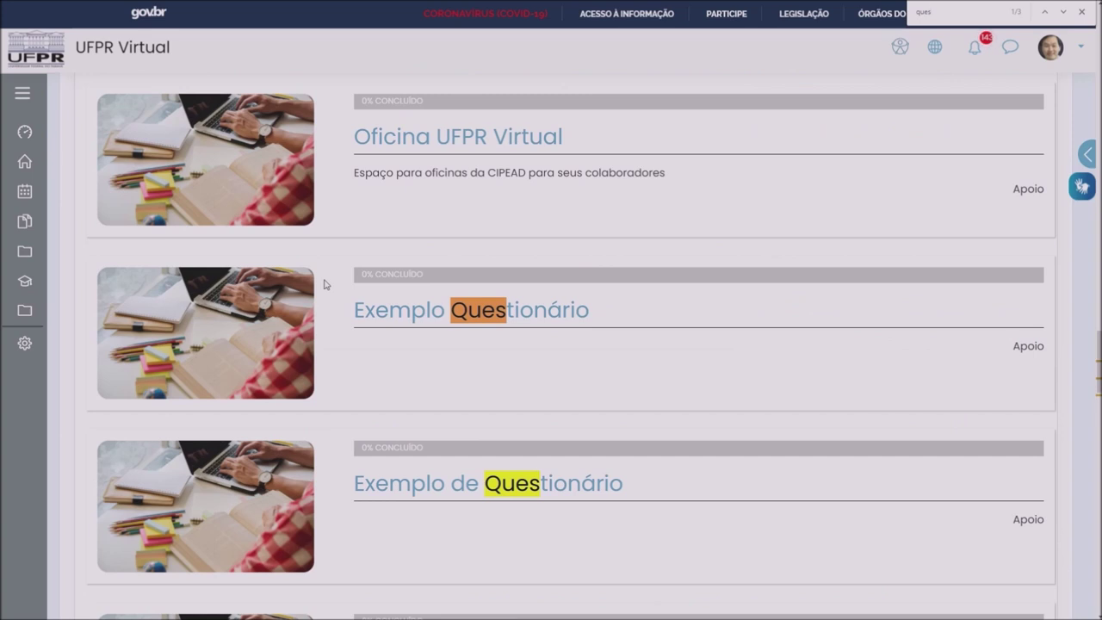
left_click(451, 320)
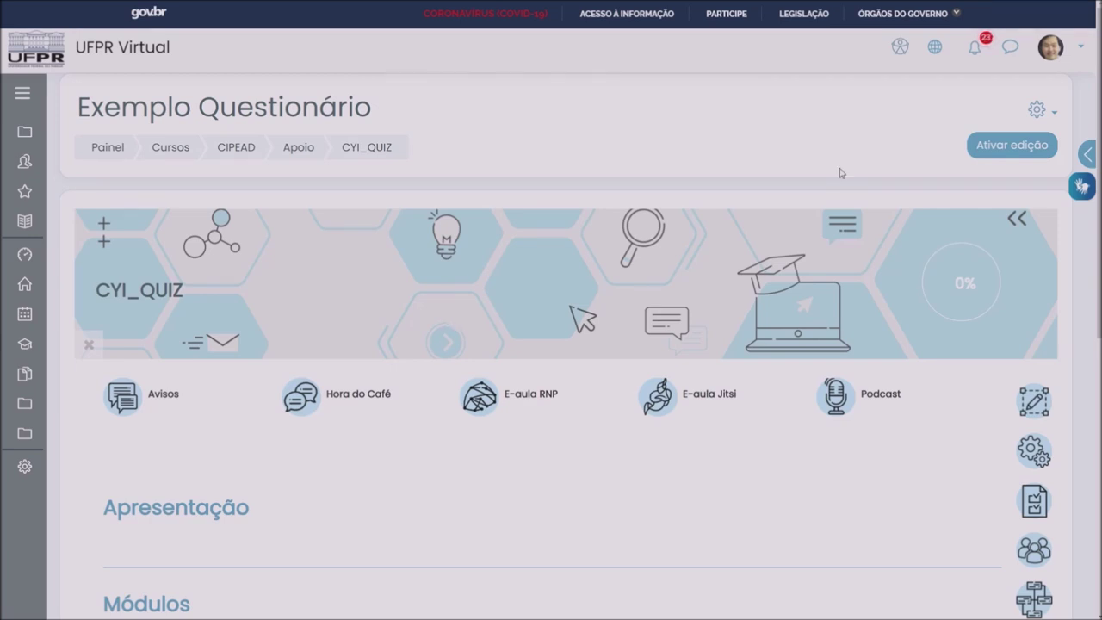
- Open the content bank (Banco de conteúdo) of the course
left_click(23, 93)
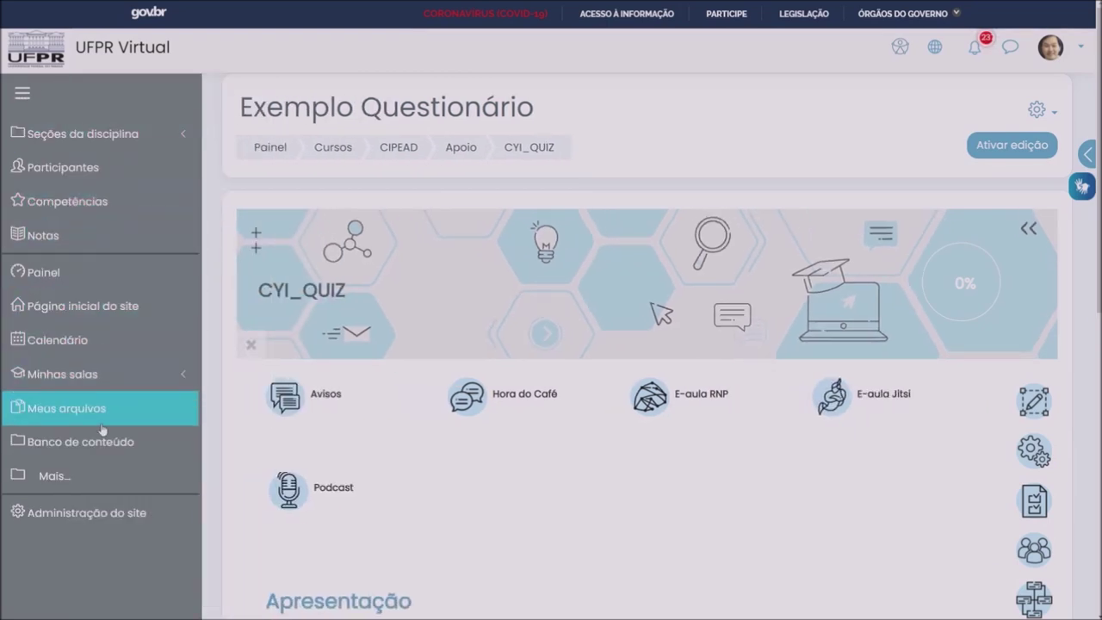
left_click(139, 452)
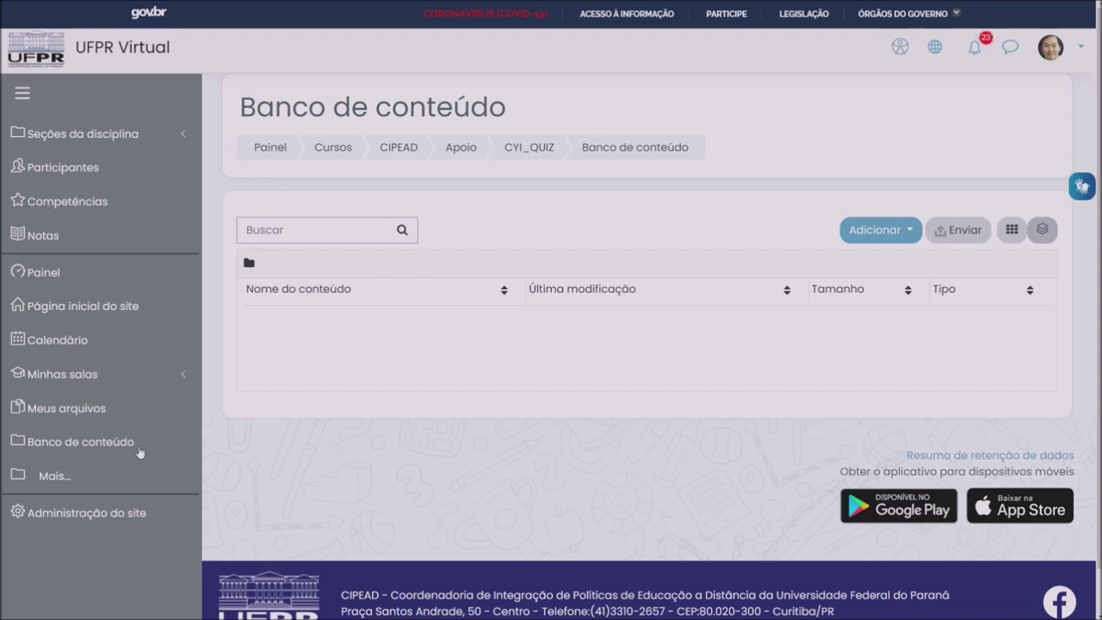
left_click(22, 93)
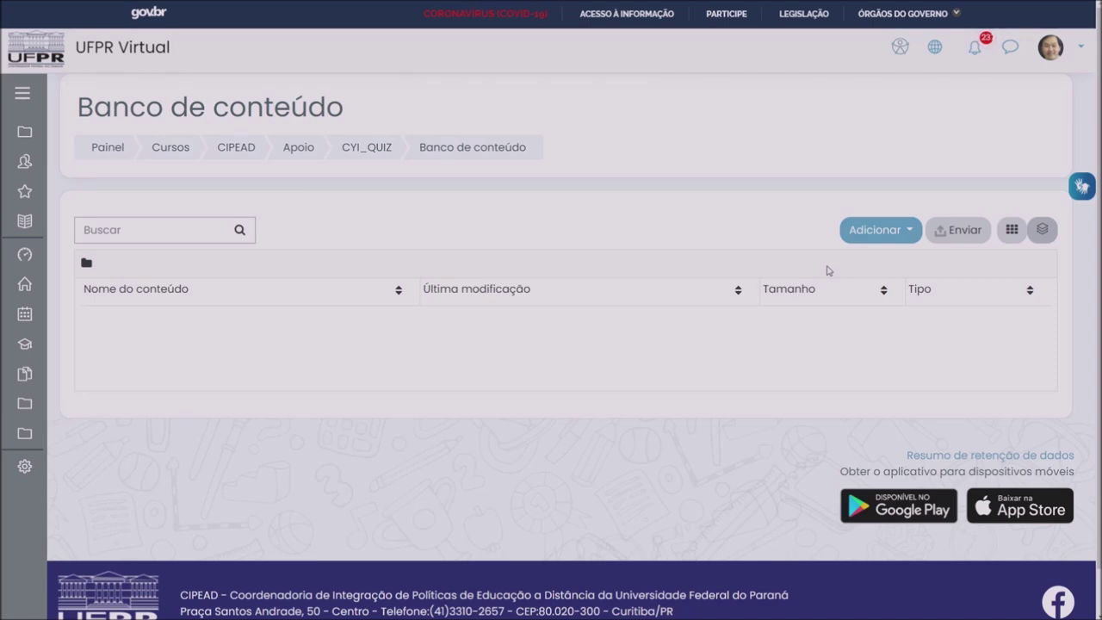
- Look through the H5P content types available for the content bank and start a new Interactive Video
left_click(878, 232)
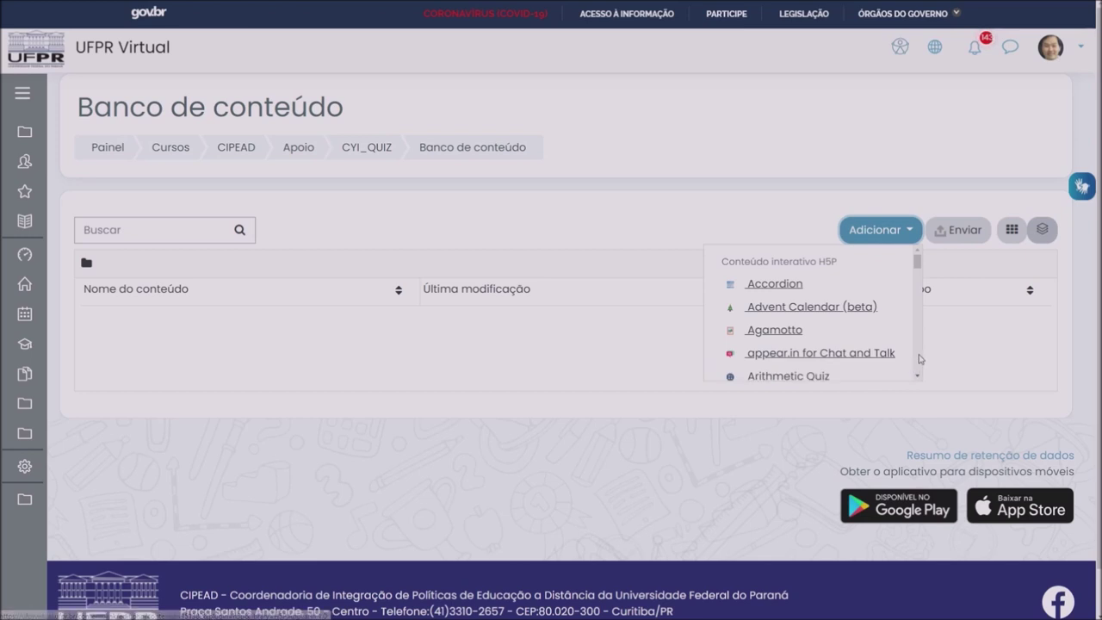
scroll(920, 359, "down", 2)
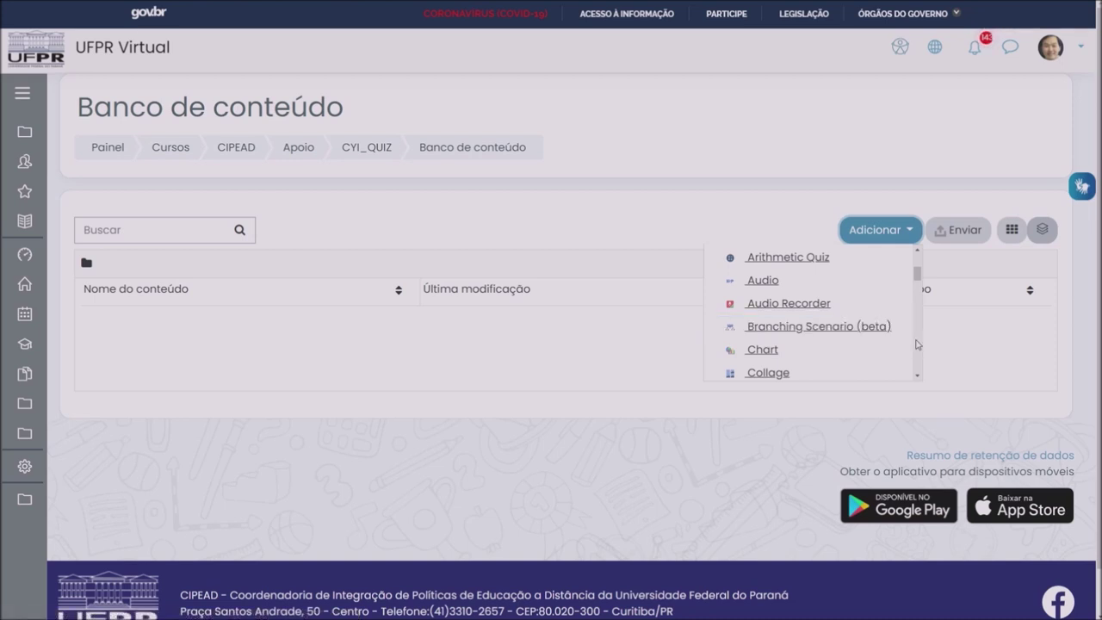
scroll(918, 345, "down", 2)
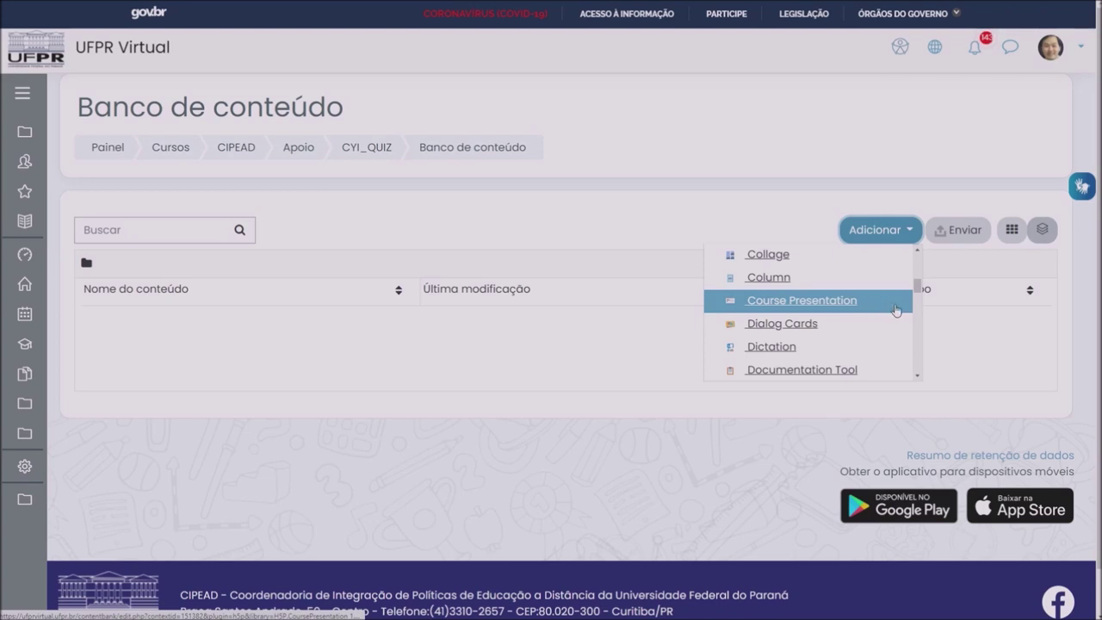
scroll(919, 320, "down", 1)
scroll(920, 321, "down", 1)
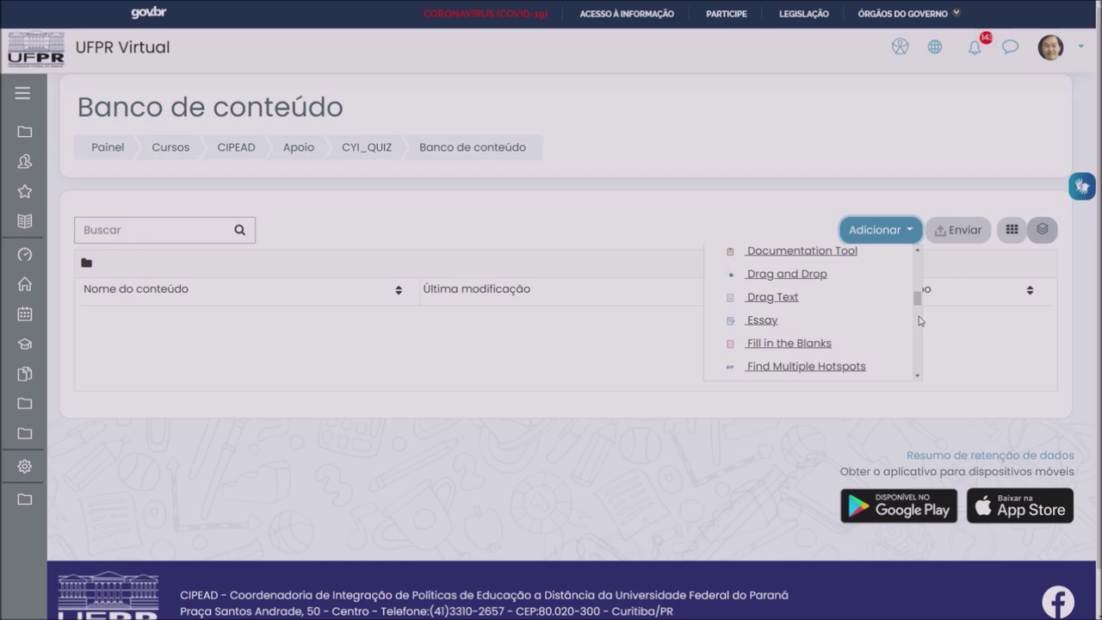
scroll(919, 320, "down", 2)
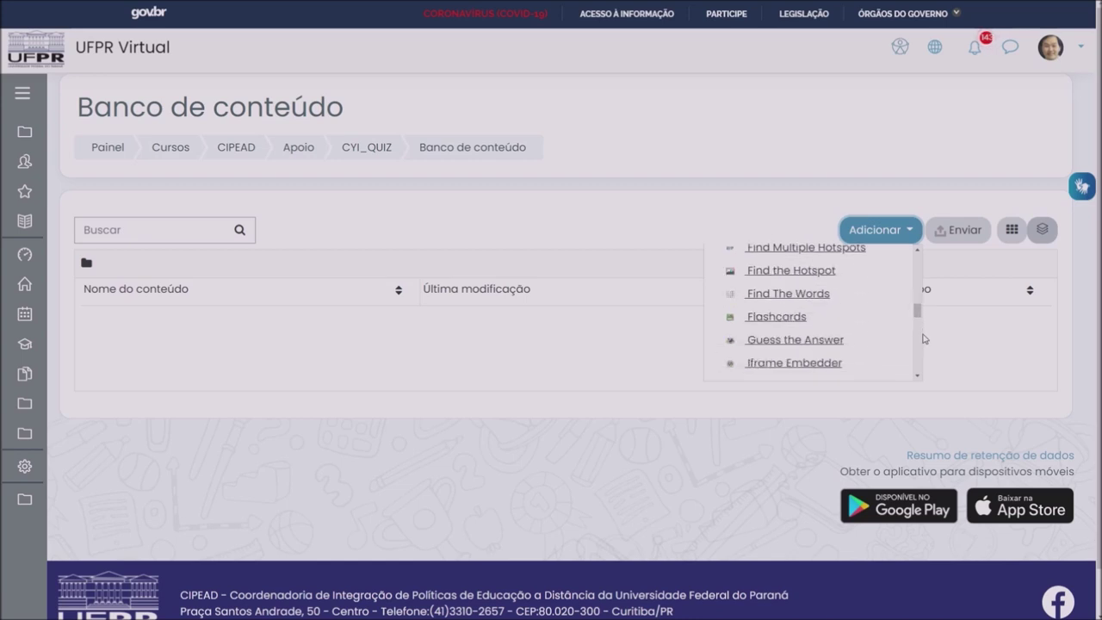
scroll(920, 342, "down", 2)
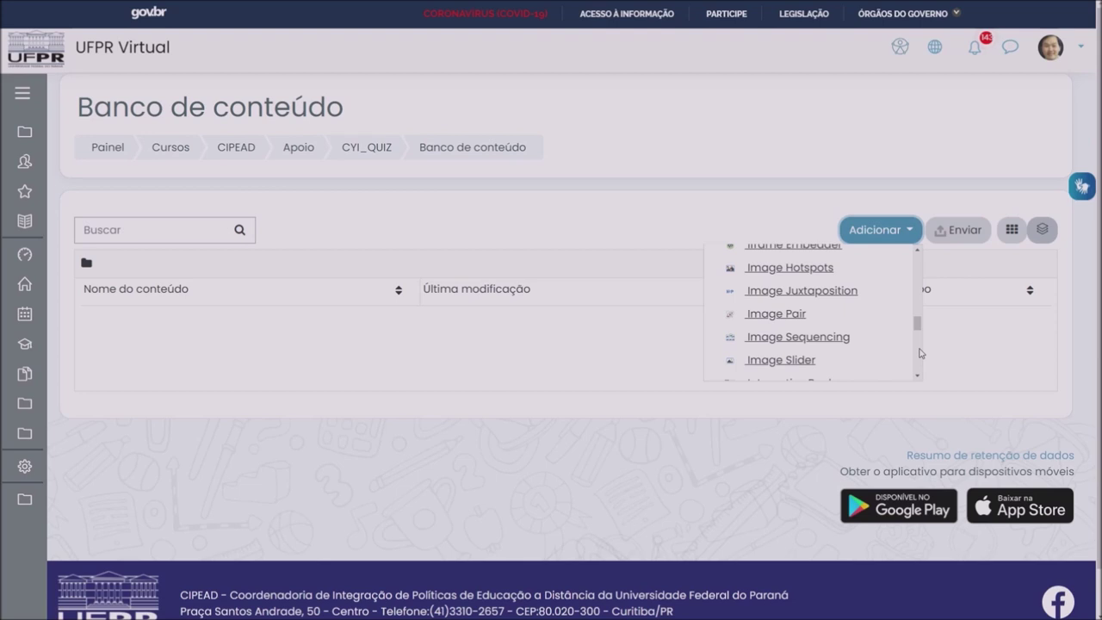
scroll(919, 353, "down", 2)
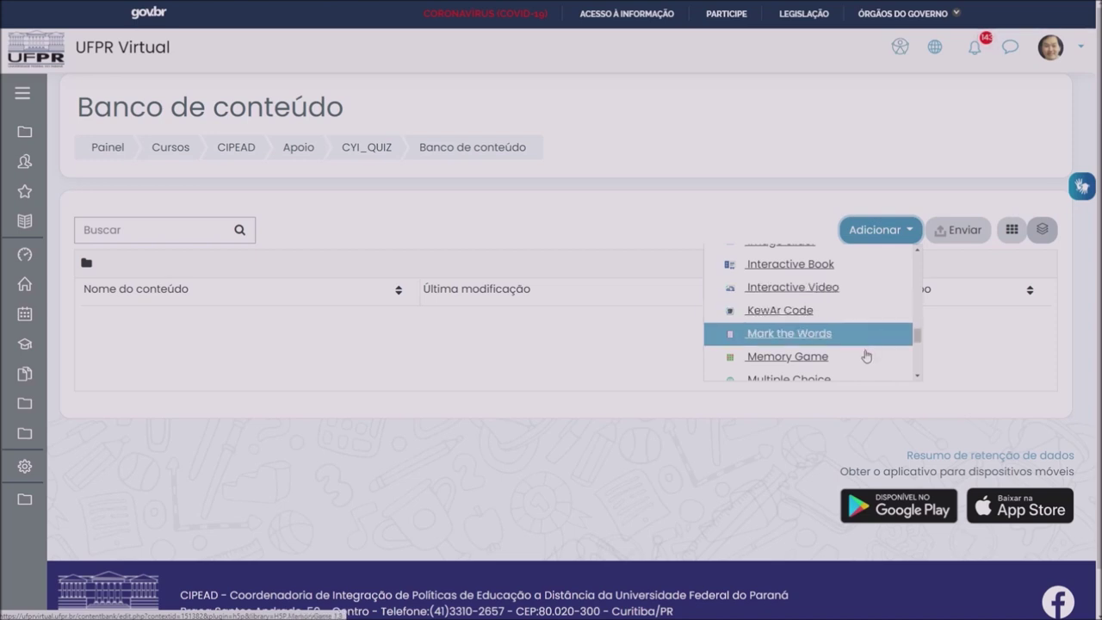
scroll(918, 364, "down", 2)
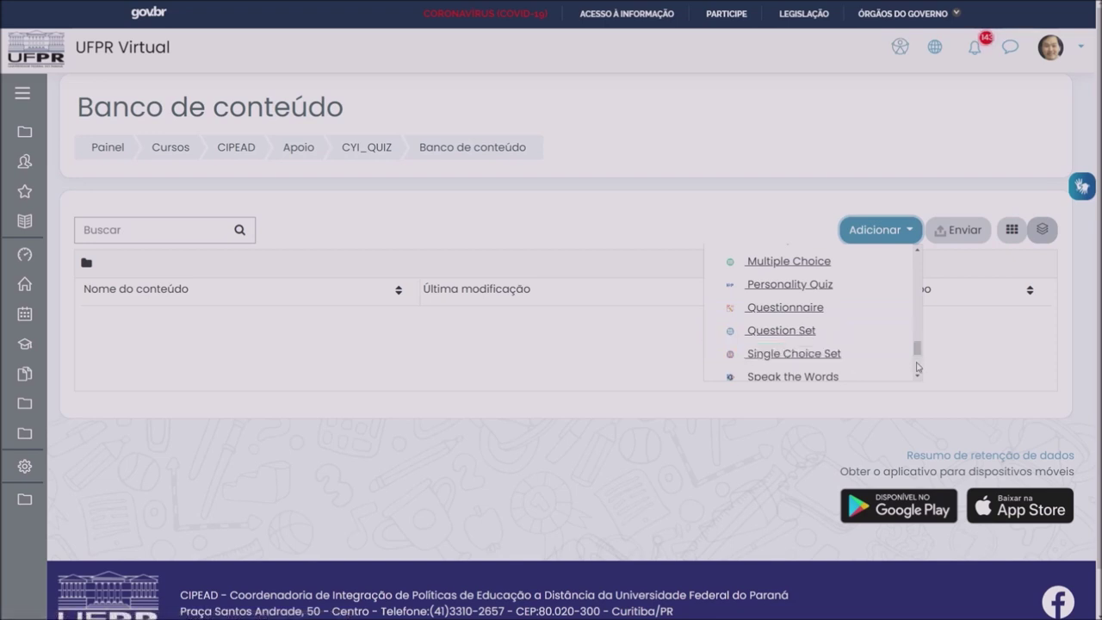
scroll(918, 368, "down", 2)
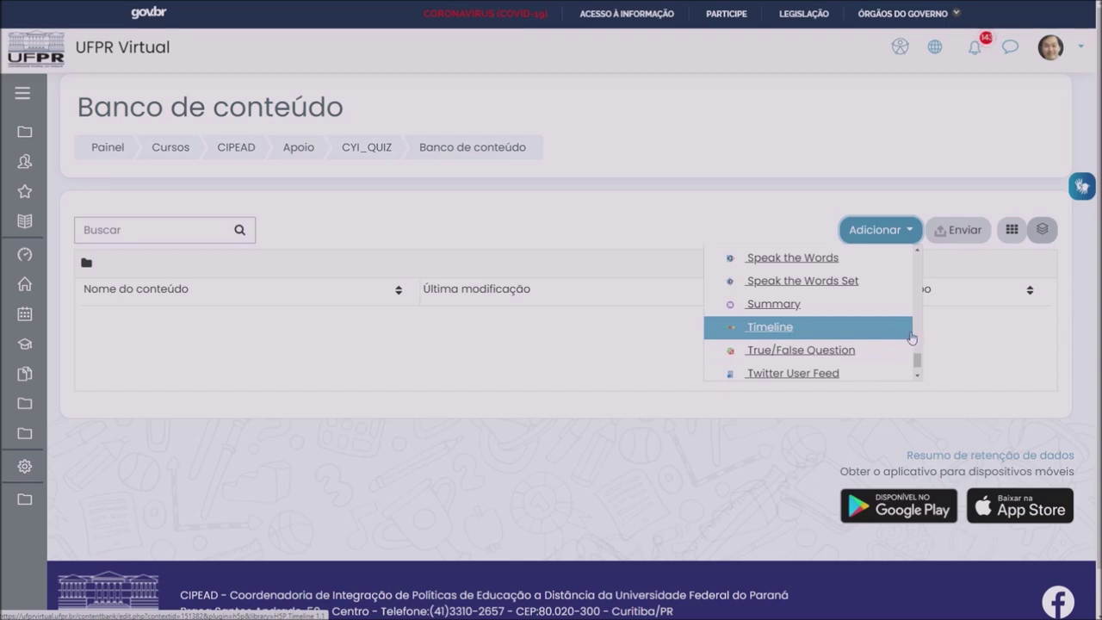
left_click_drag(918, 370, 927, 332)
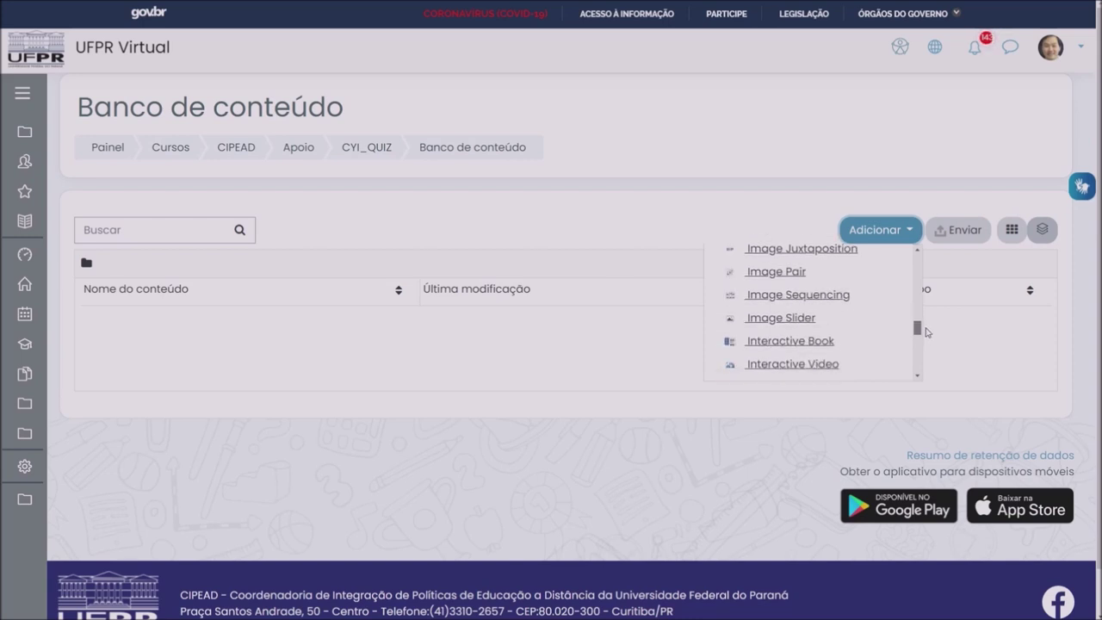
left_click(830, 366)
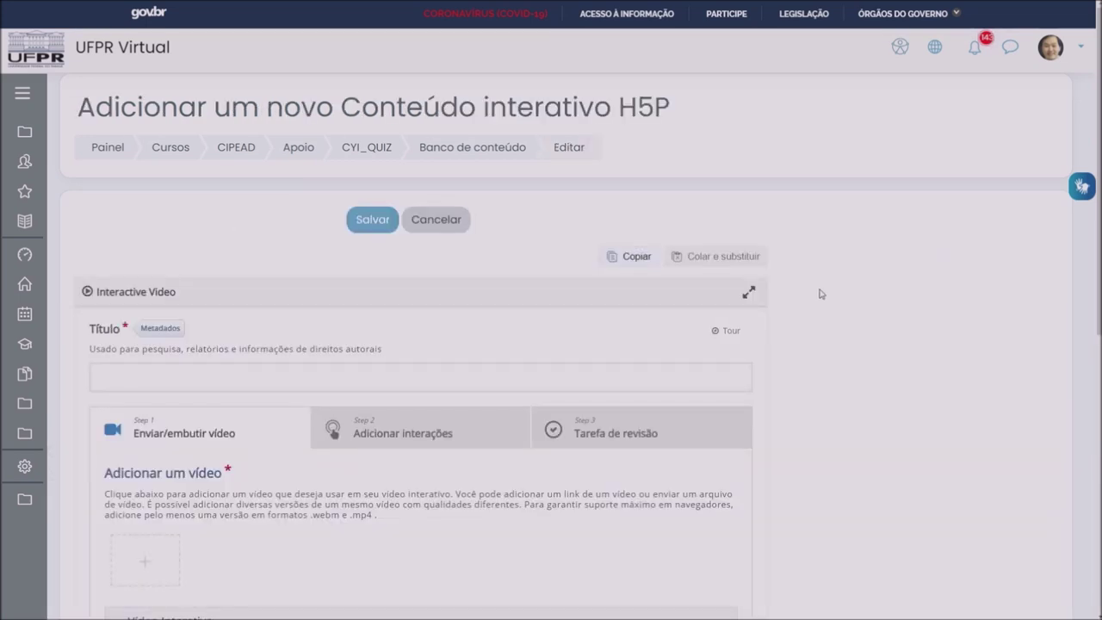
- Title the interactive video "Conheça a UFPR Virtual"
scroll(807, 275, "down", 2)
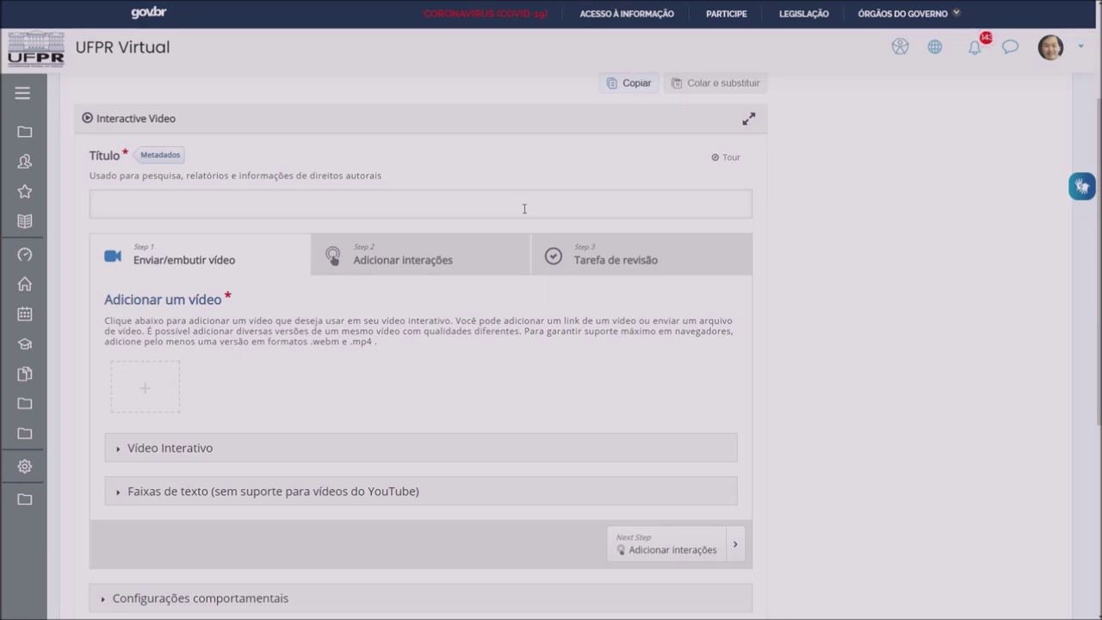
left_click(524, 208)
left_click(155, 258)
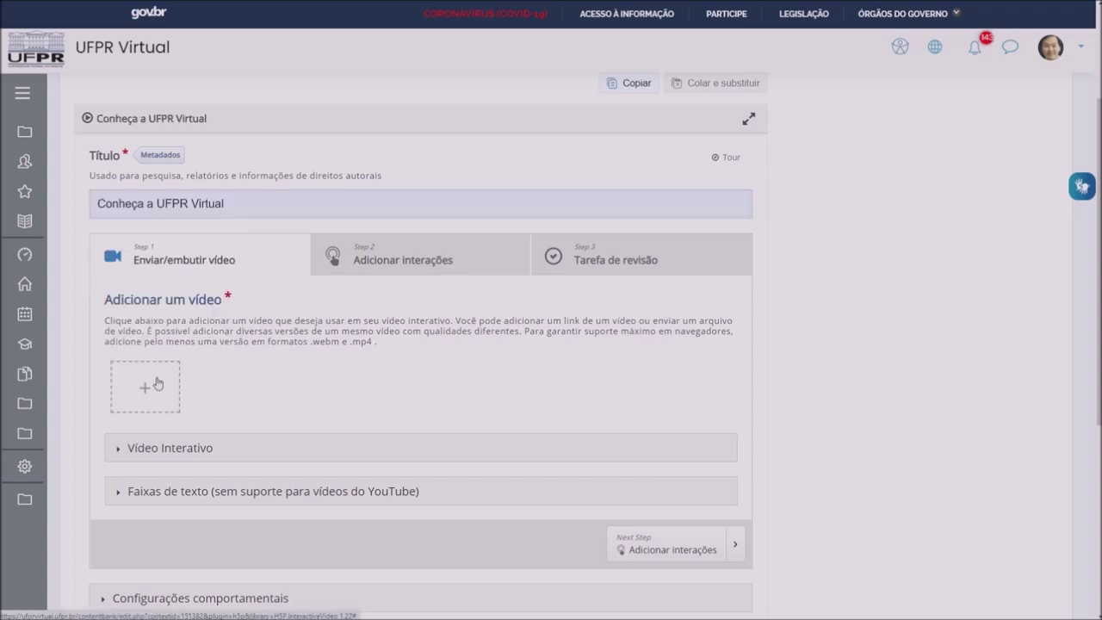
left_click(153, 383)
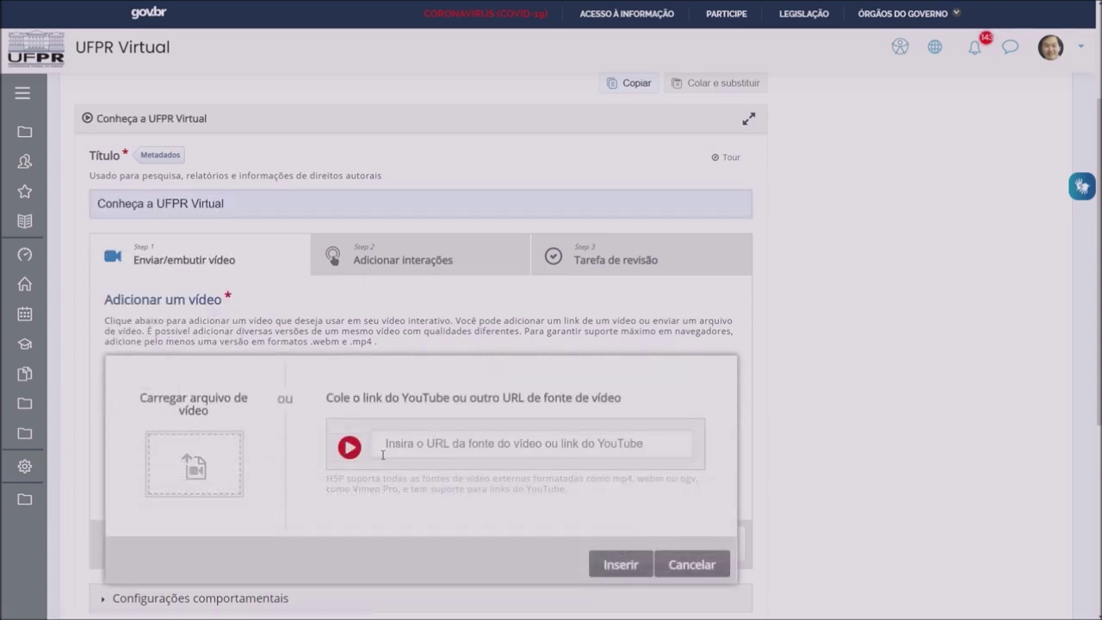
left_click(419, 446)
scroll(429, 433, "down", 2)
type("https://www.youtube.com/watch?v=OTnXAJmtvh8")
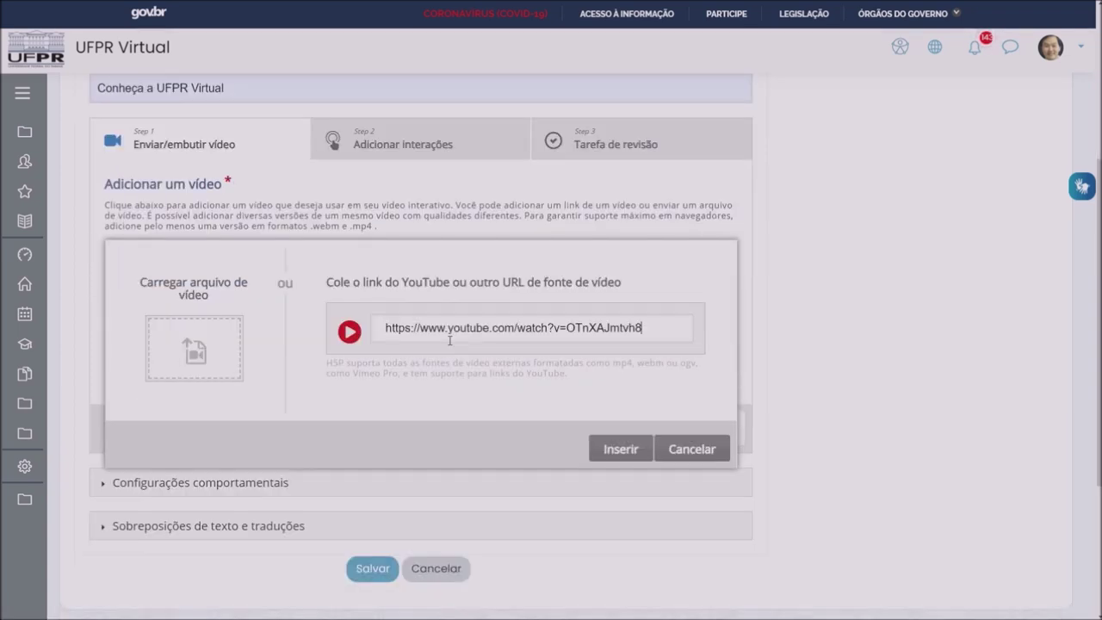
left_click(621, 450)
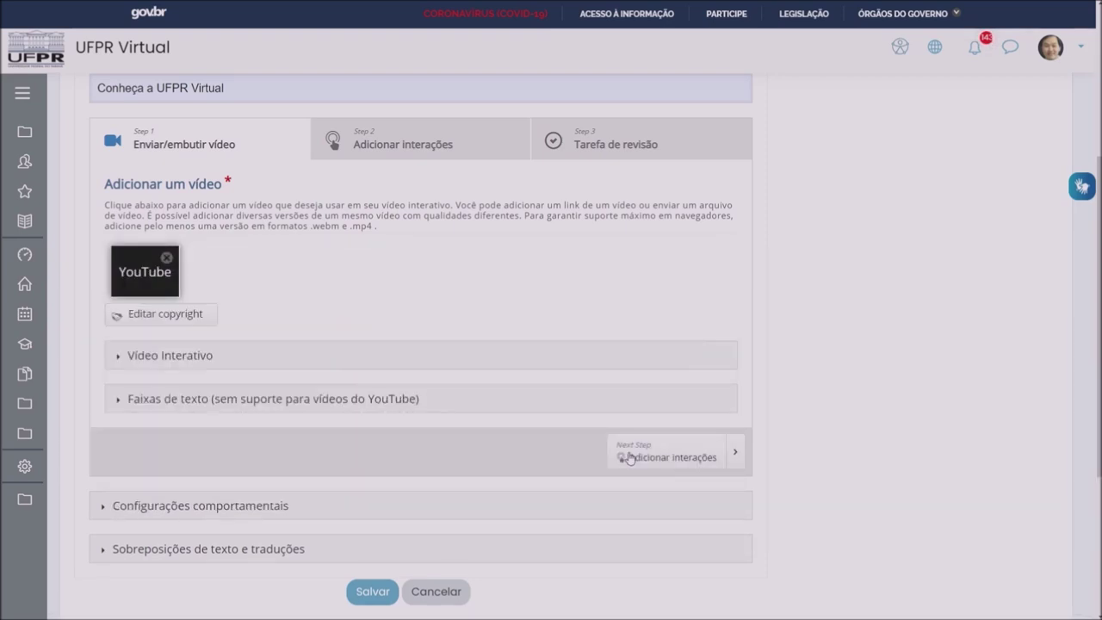
- Go to the stage for adding interactions, play the video and pause it at 0:01
left_click(438, 153)
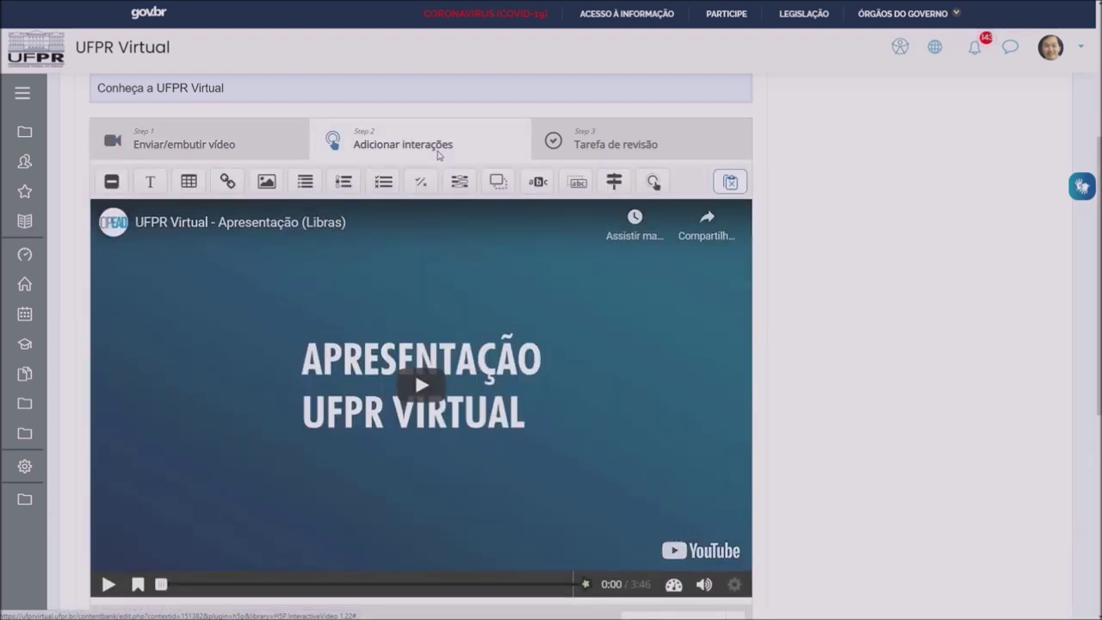
scroll(416, 384, "down", 1)
left_click(416, 381)
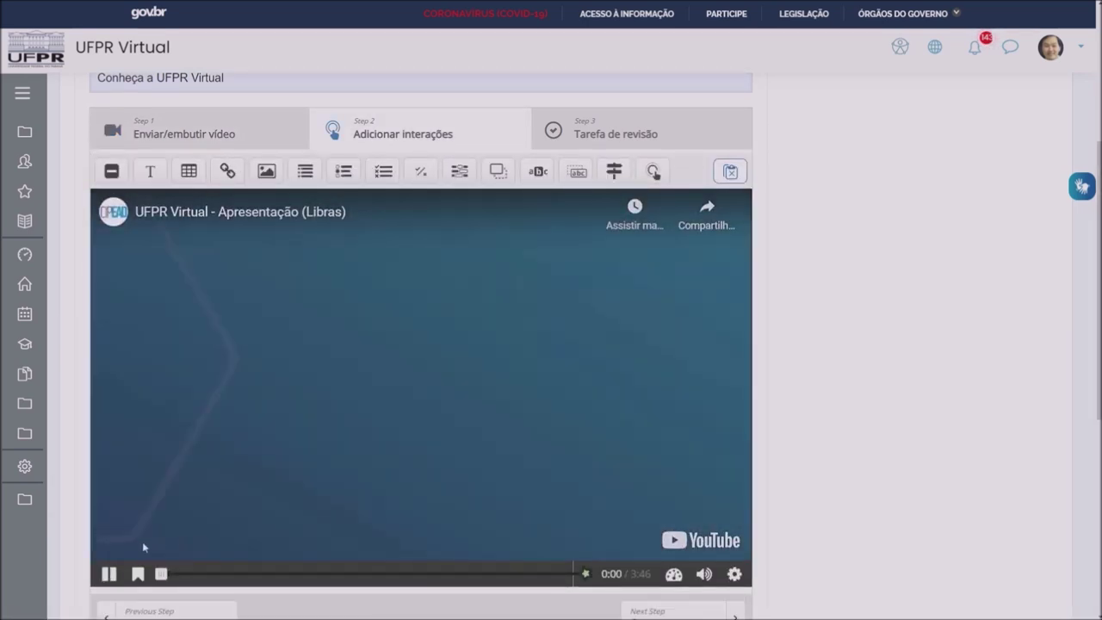
left_click(108, 575)
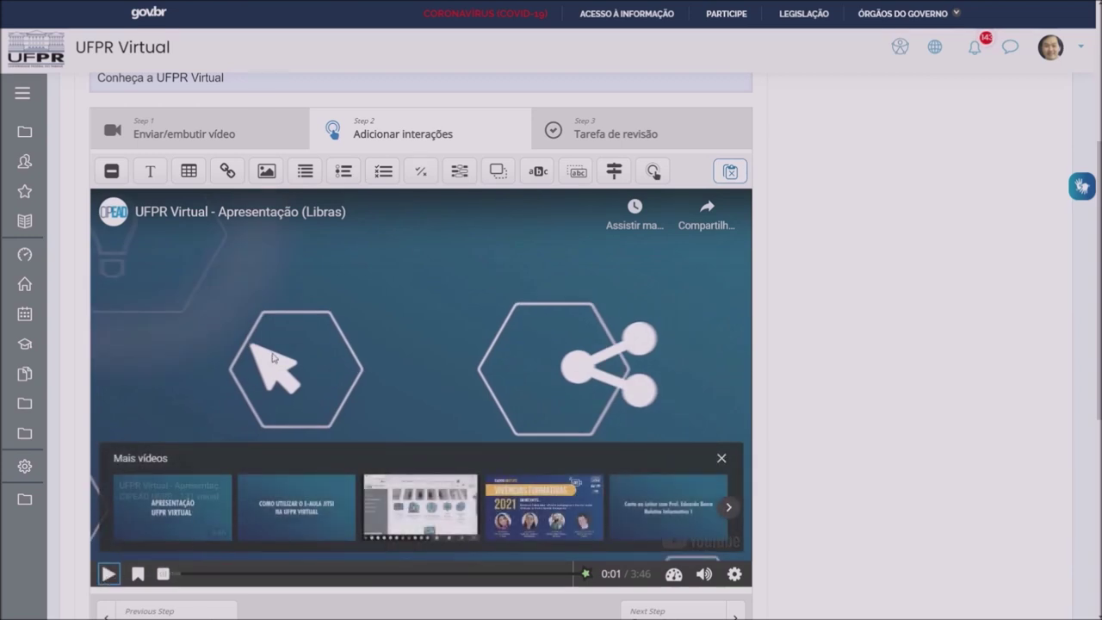
left_click(228, 170)
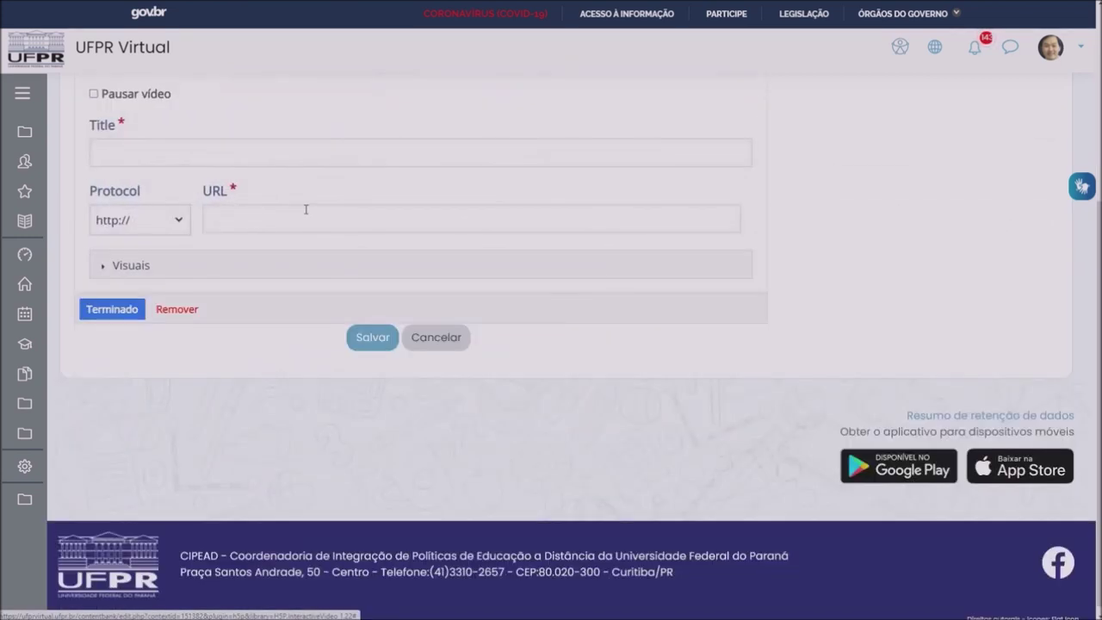
type("UFPR Virtual")
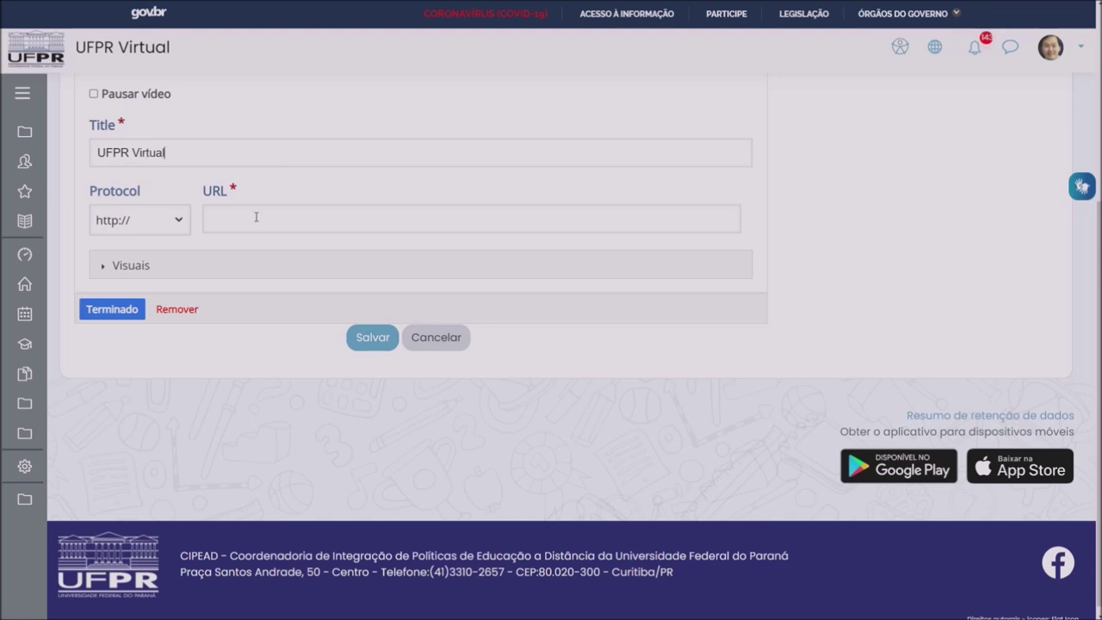
left_click(256, 217)
type("ufprvirtual.ufpr.br")
left_click(111, 310)
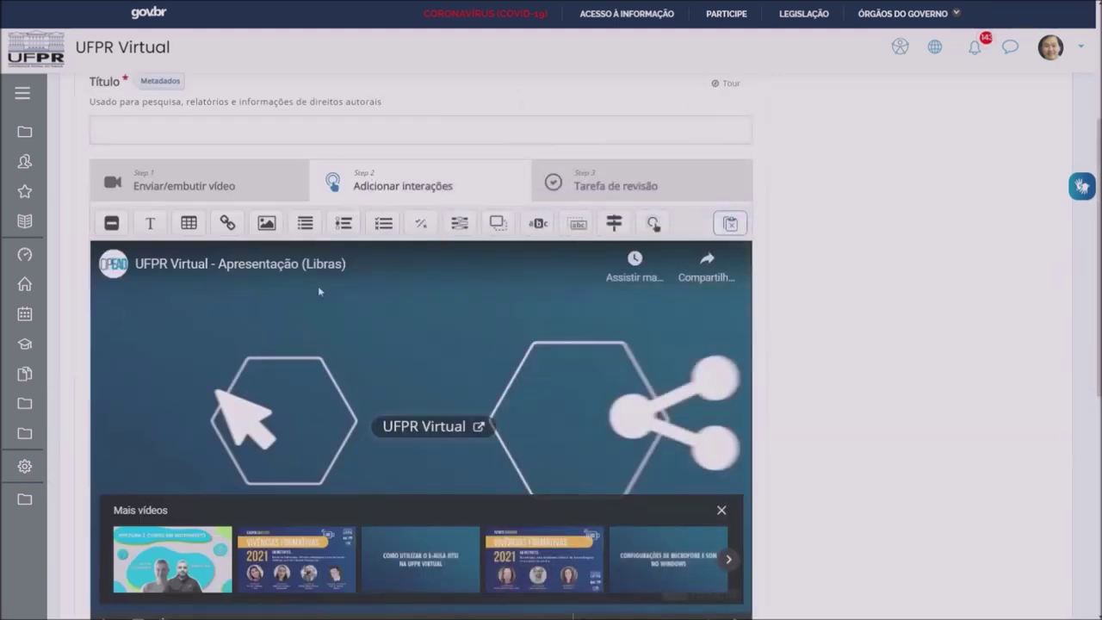
scroll(438, 320, "down", 1)
left_click(443, 401)
scroll(427, 362, "down", 1)
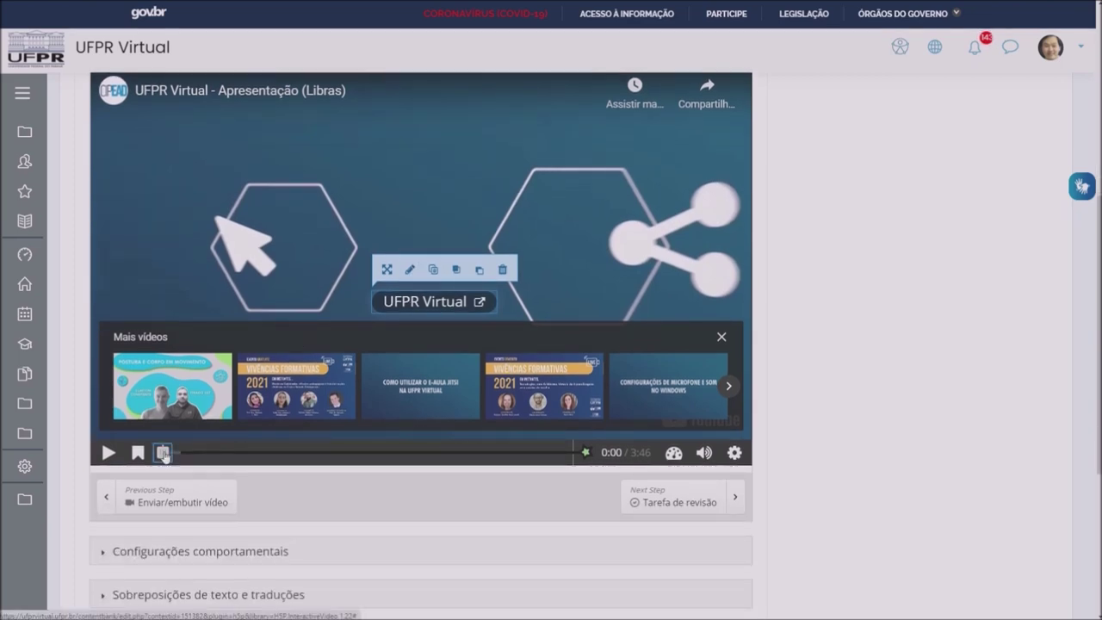
- Add a bookmark named "Coordenador de curso" at 0:52 of the video
left_click_drag(163, 453, 258, 466)
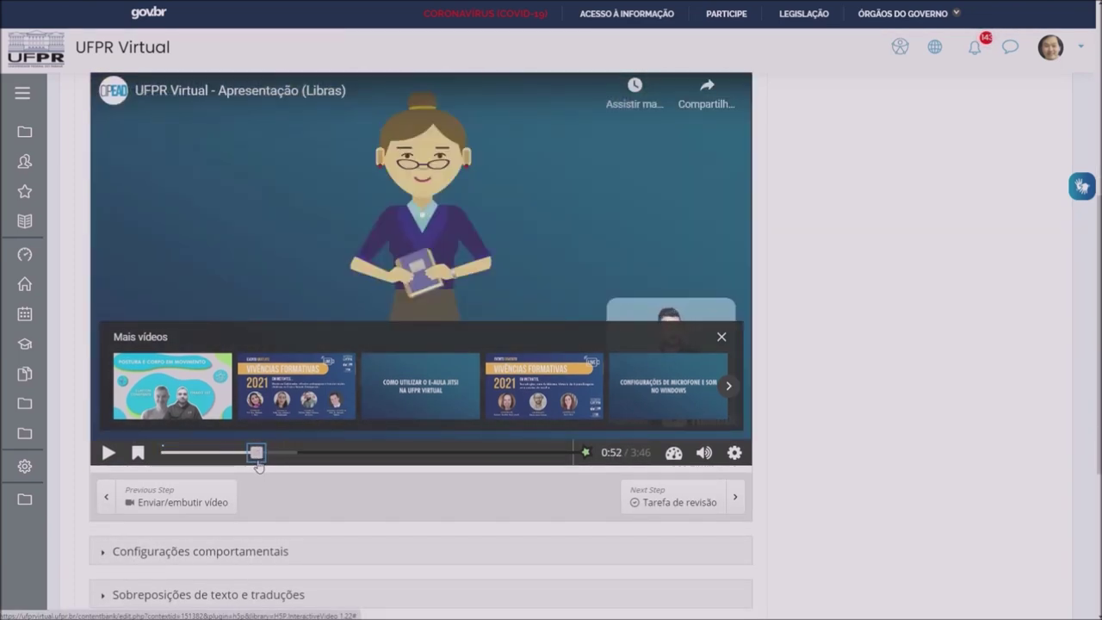
left_click(137, 453)
left_click(158, 424)
type("C")
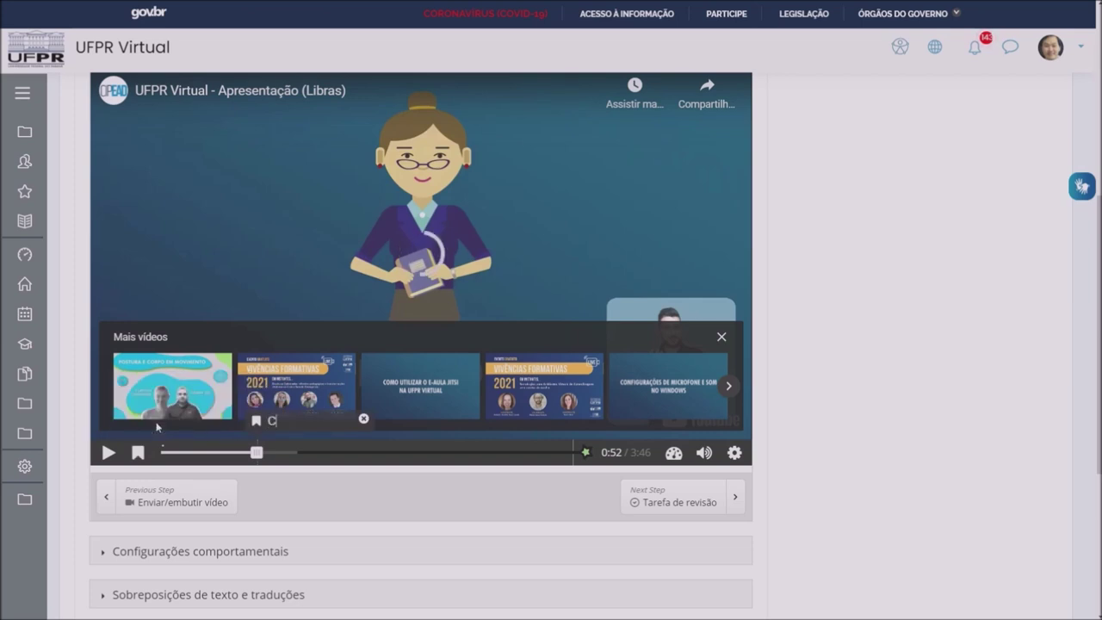
type("oordenador de curso")
key("Return")
- Move the video to 2:08 and add a bookmark at that point
left_click_drag(379, 454, 393, 453)
left_click(137, 453)
left_click(169, 425)
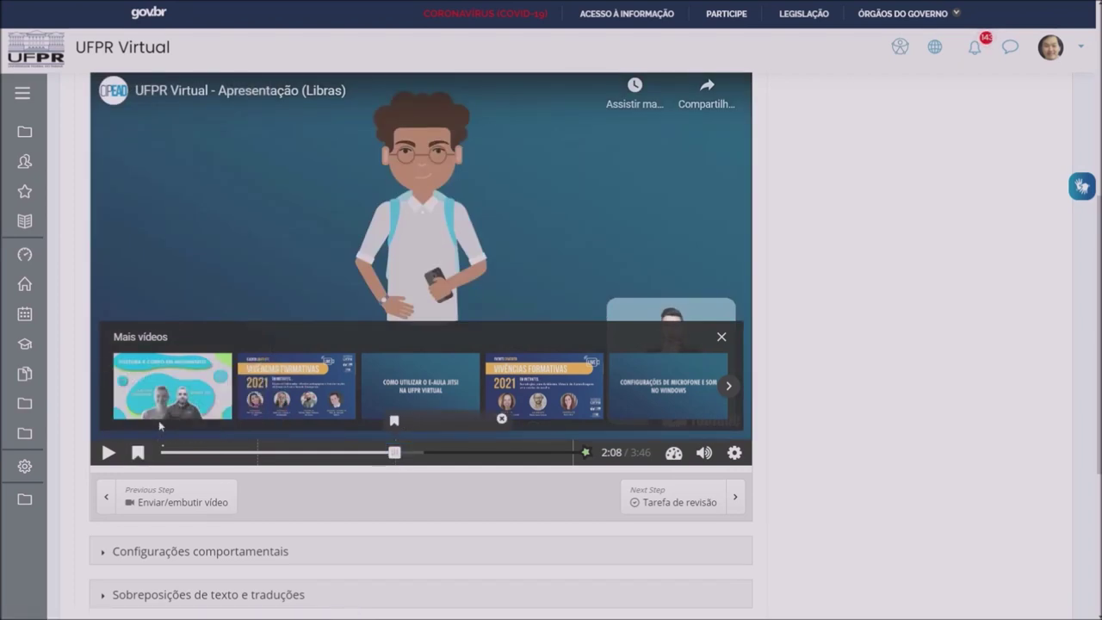
- Add a summary interaction at 2:51 of the video that ends at 2:52, pauses the video and is displayed as a poster
left_click(719, 340)
left_click_drag(396, 456, 474, 453)
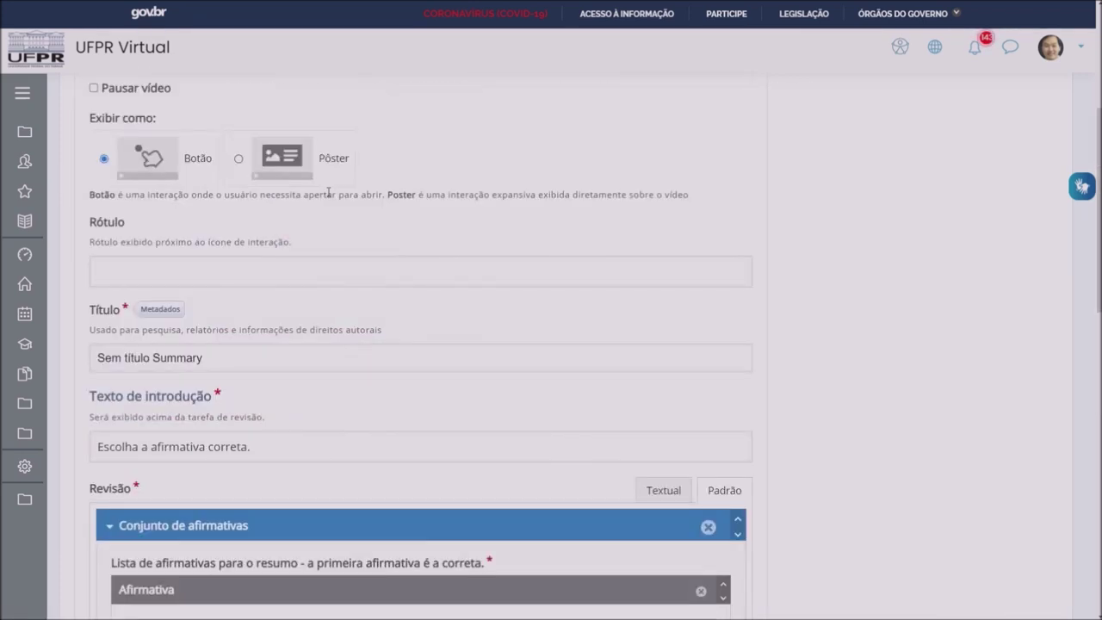
scroll(186, 168, "up", 2)
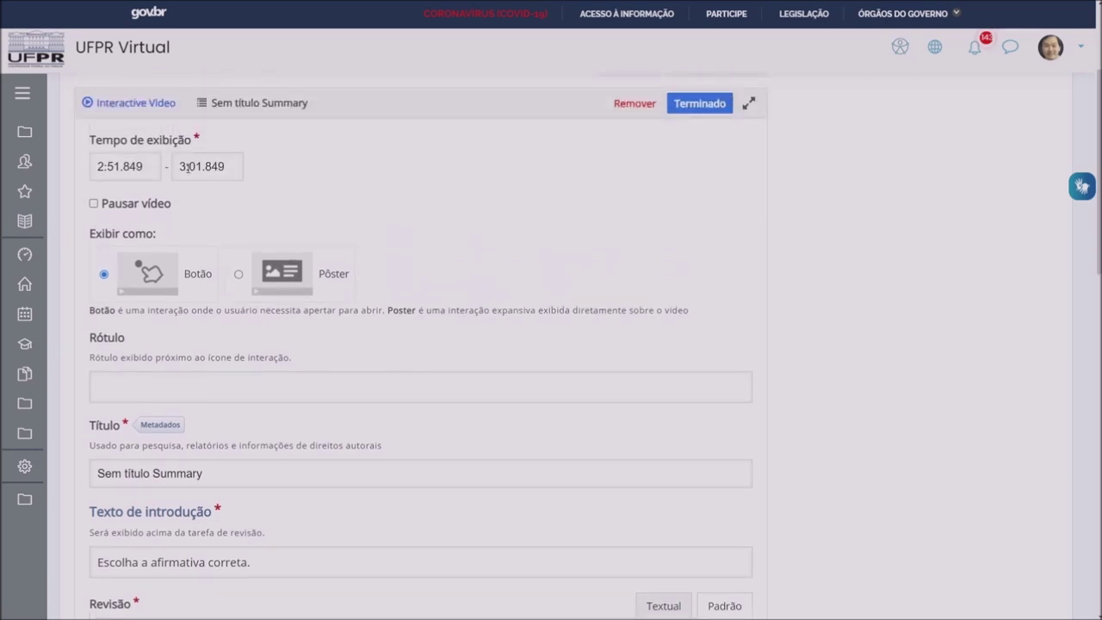
left_click(180, 166)
key("Delete")
type("2")
key("shift+End")
type("52")
key("Tab")
key("space")
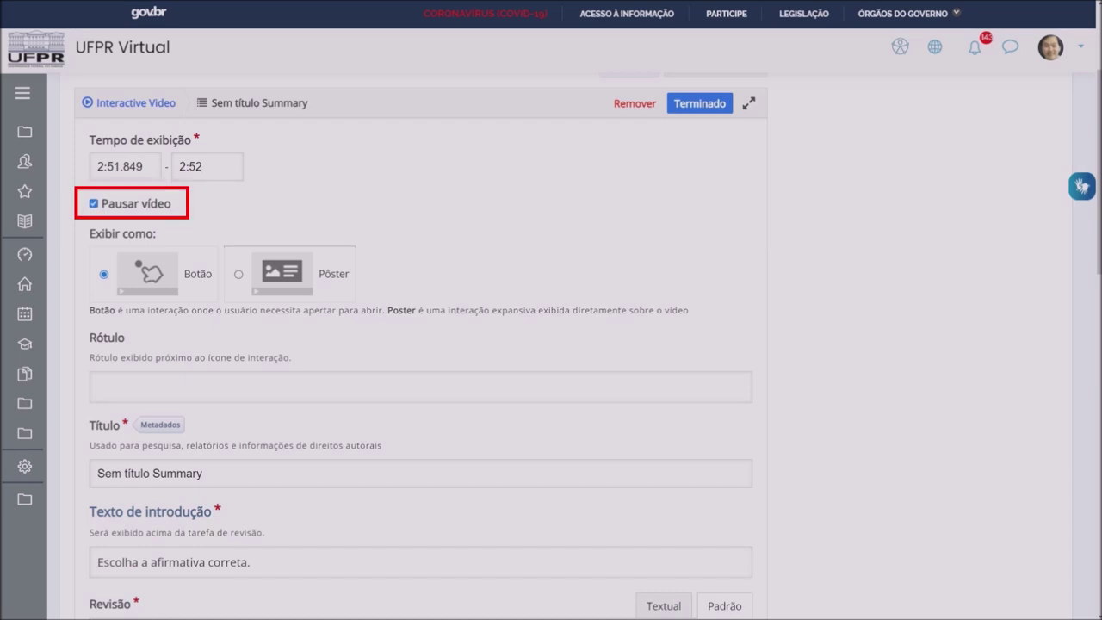
left_click(240, 275)
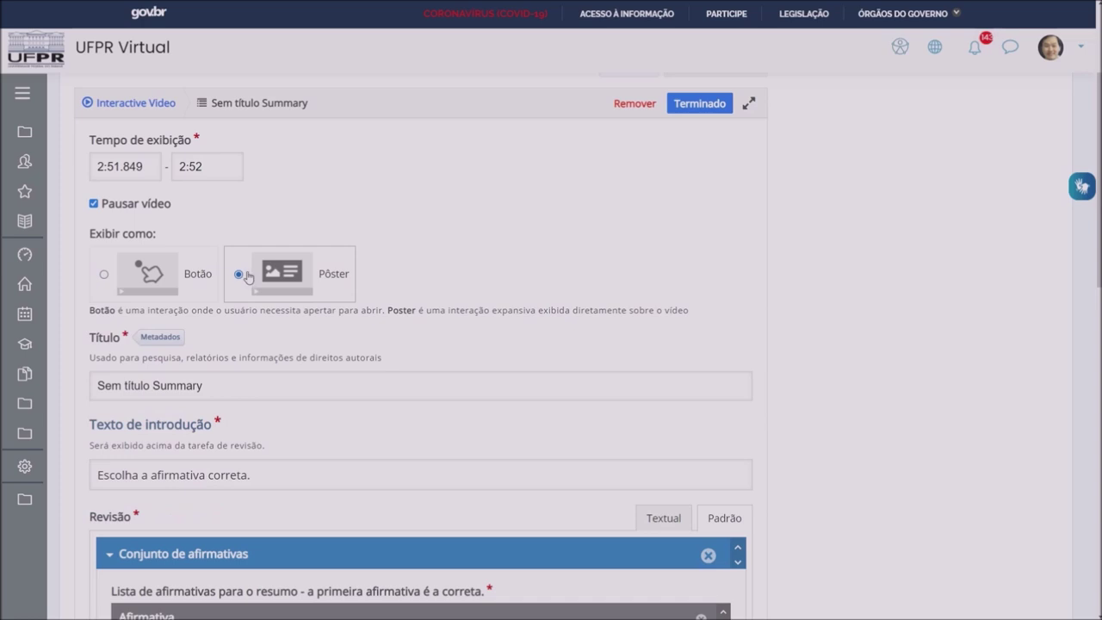
- Title the summary "Afirmações sobre a UFPR Virtual" and enter "Existe o suporte técnico, suporte pedagógico e o suporte da biblioteca" as its first statement
scroll(247, 275, "down", 2)
left_click(278, 215)
key("ctrl+a")
type("Afirmações sobre a UFPR Virtual")
left_click(226, 231)
type("Existe o suporte técnico, suporte pedagógico e o suporte da biblioteca")
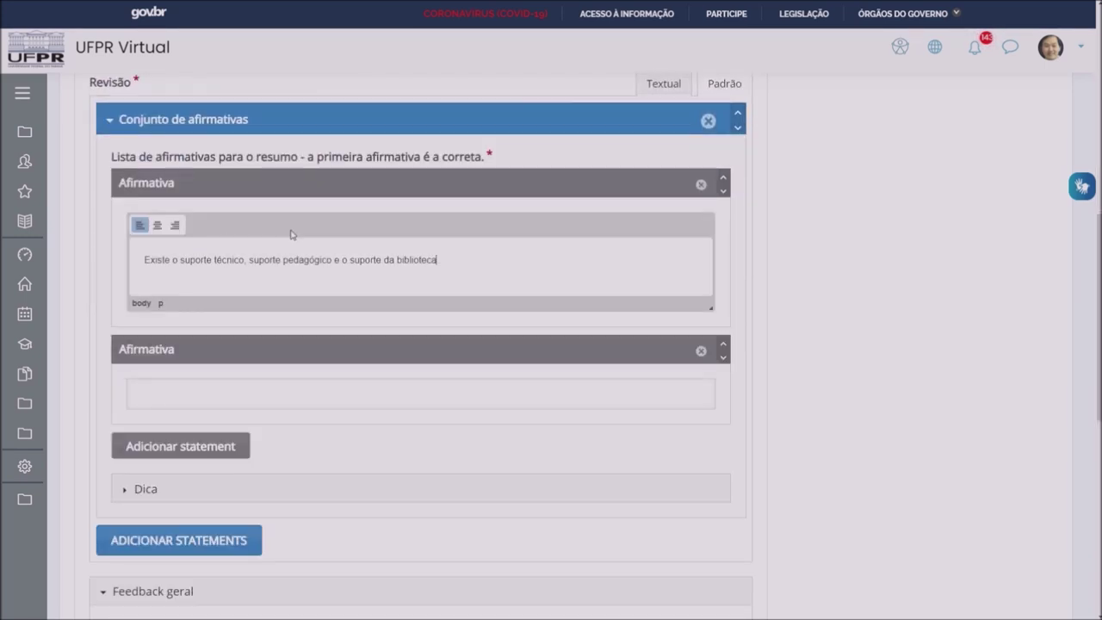
- Enter the second statement "Os Tutoriais só podem ser acessados no canal da CIPEAD" and add a third, "O suporte da UFPR Virtual é feita apenas por e-mail"
scroll(289, 236, "down", 2)
left_click(293, 215)
type("Os Tutoriais só podem ser acessados no canal da CIPEAD")
scroll(292, 211, "down", 1)
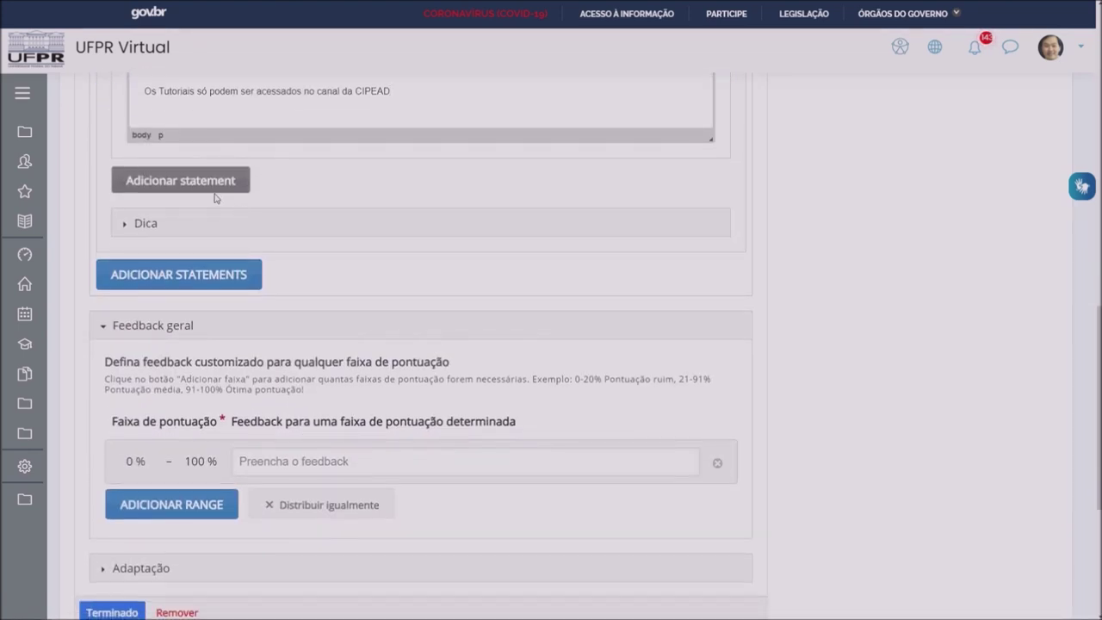
left_click(211, 185)
left_click(204, 231)
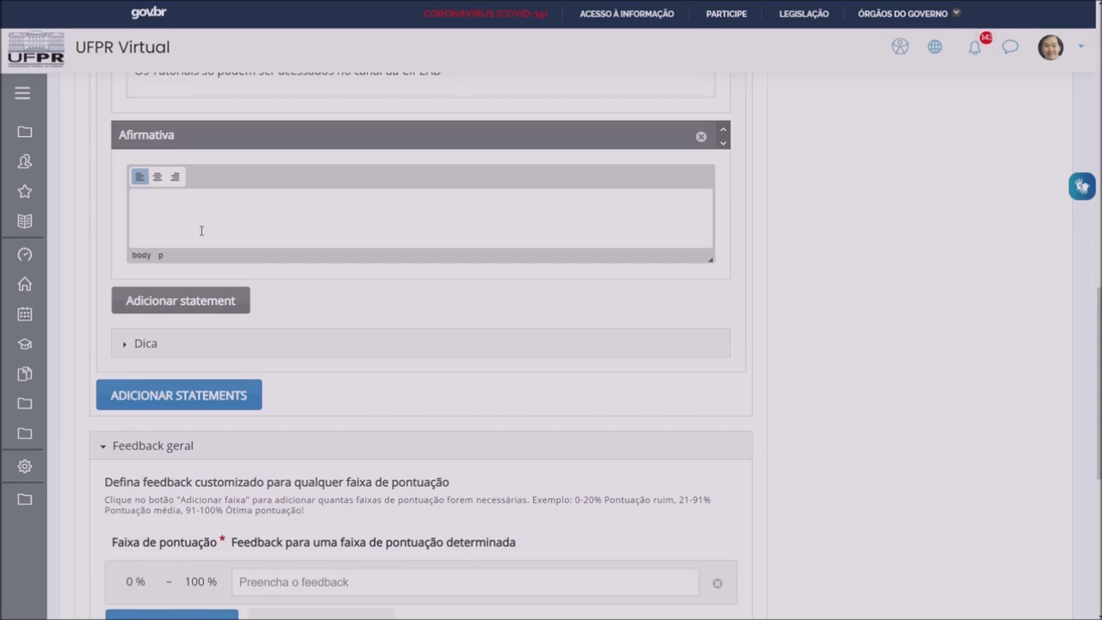
type("O suporte da UFPR Virtual é feita apenas por e-mail")
- Finish the summary interaction, then move its poster up and left on the video and enlarge it to fit all three statements
scroll(451, 305, "down", 2)
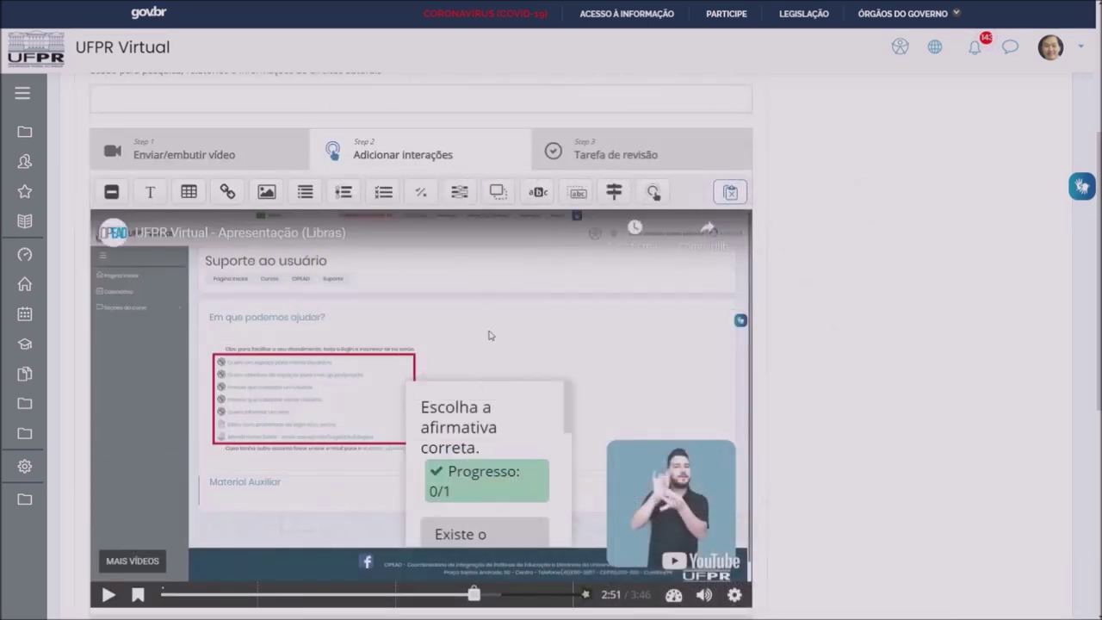
left_click_drag(485, 410, 286, 293)
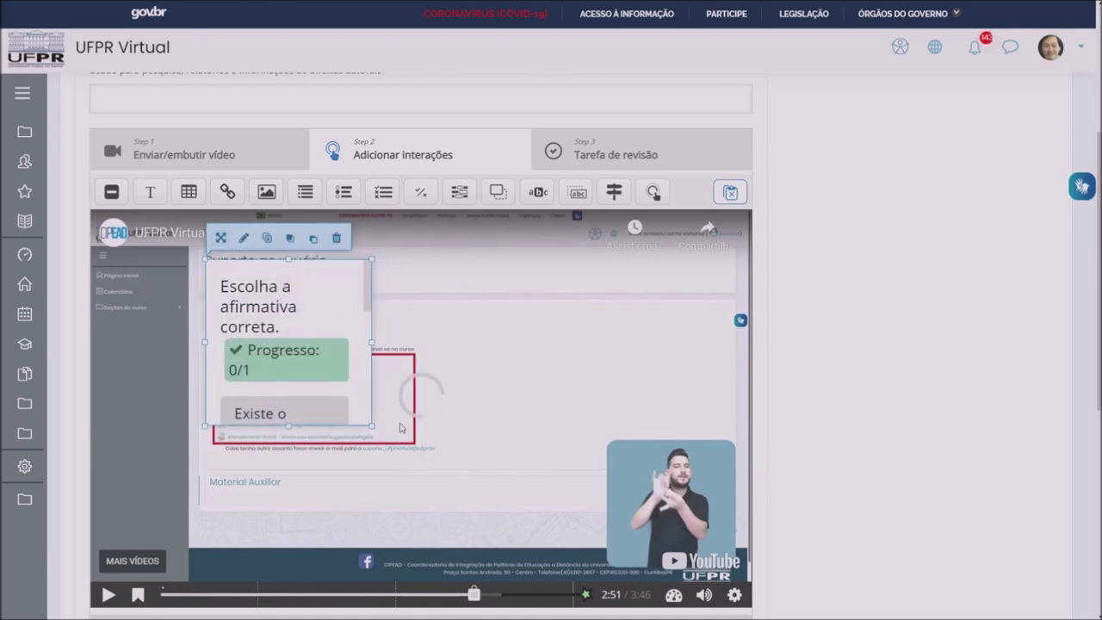
left_click_drag(372, 425, 658, 520)
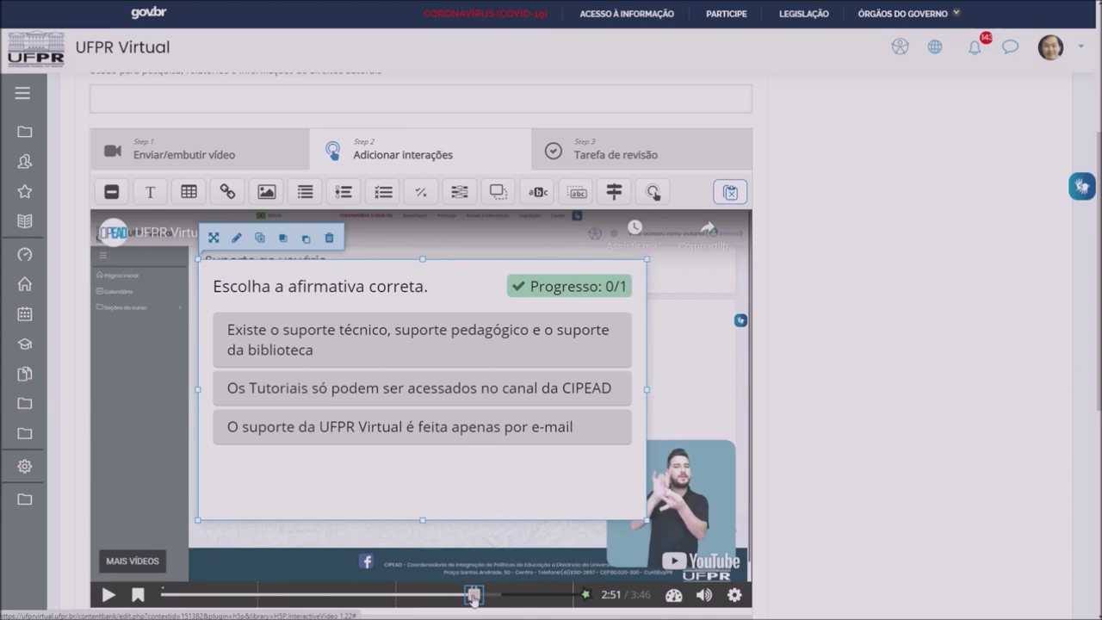
- Add a Fill in the Blanks interaction at 2:07 of the video, ending at 2:10 and titled "Digite a palavra que falta"
left_click_drag(473, 596, 392, 595)
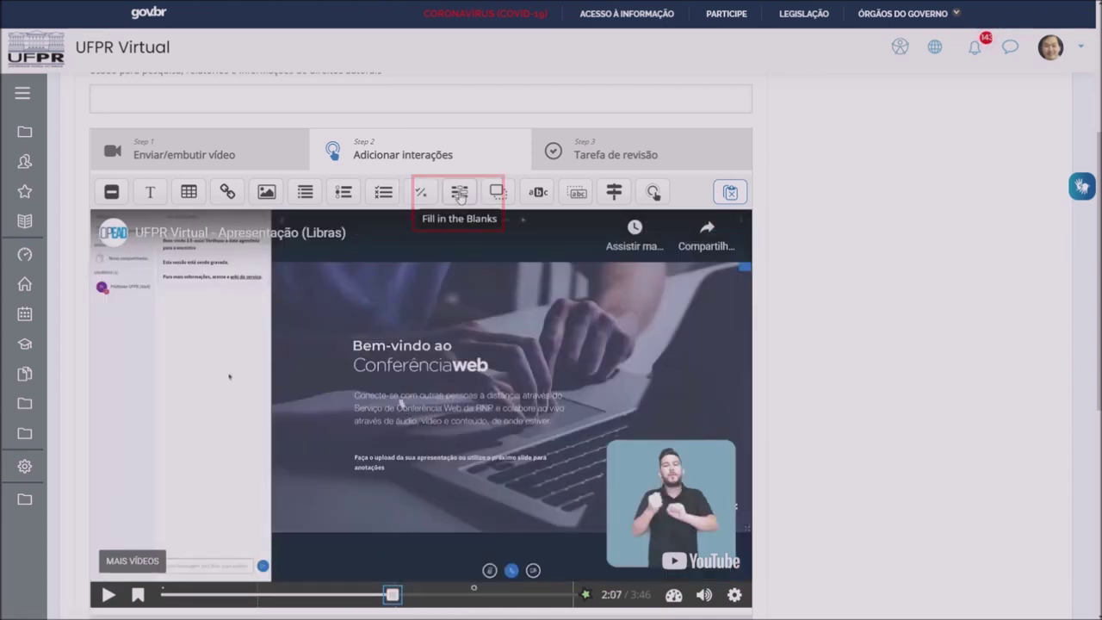
left_click(460, 194)
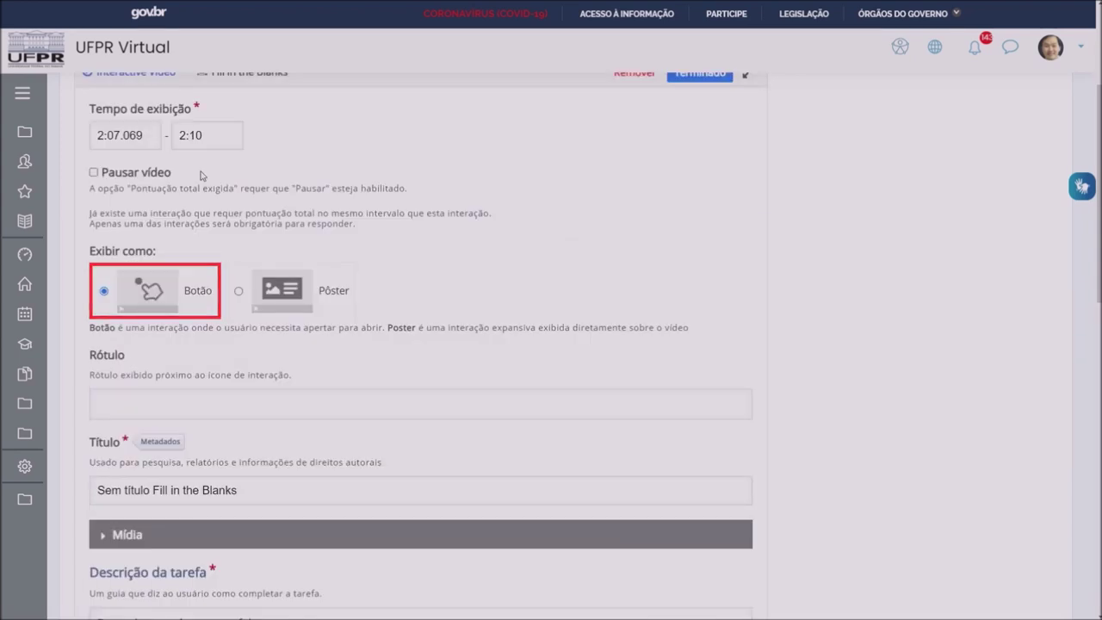
scroll(201, 175, "down", 3)
left_click(233, 200)
key("ctrl+a")
type("Digite a palavra que falta")
- Enter the text line UFPR "Virtual" é a plataforma de EaD for the Fill in the Blanks exercise
scroll(232, 199, "down", 3)
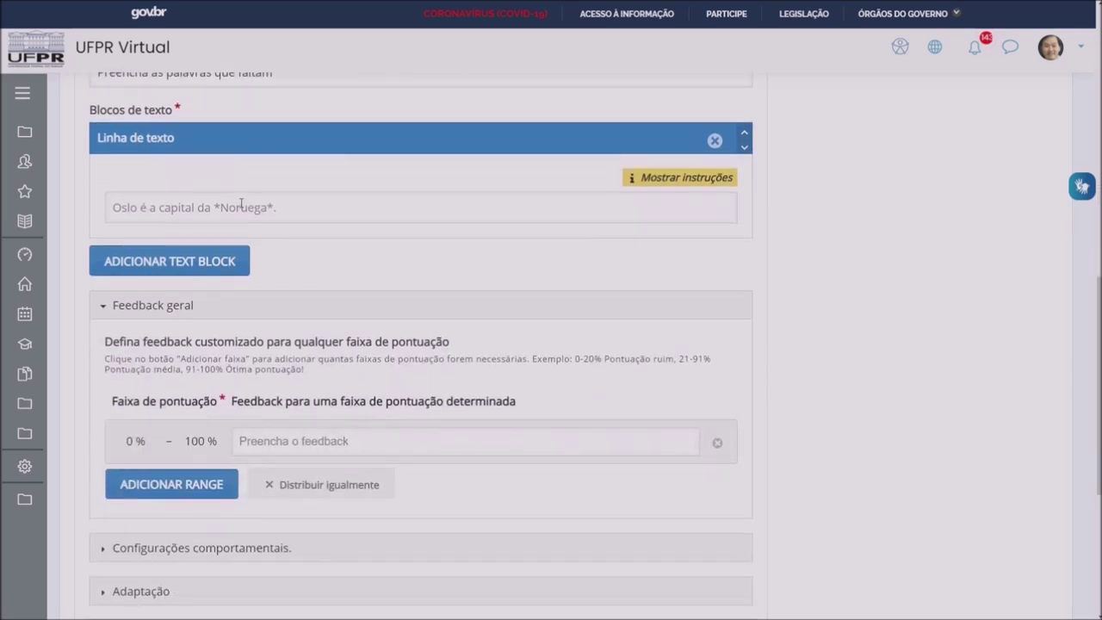
left_click(233, 199)
type("UFPR \"Virtual\" é a plataforma de EaD")
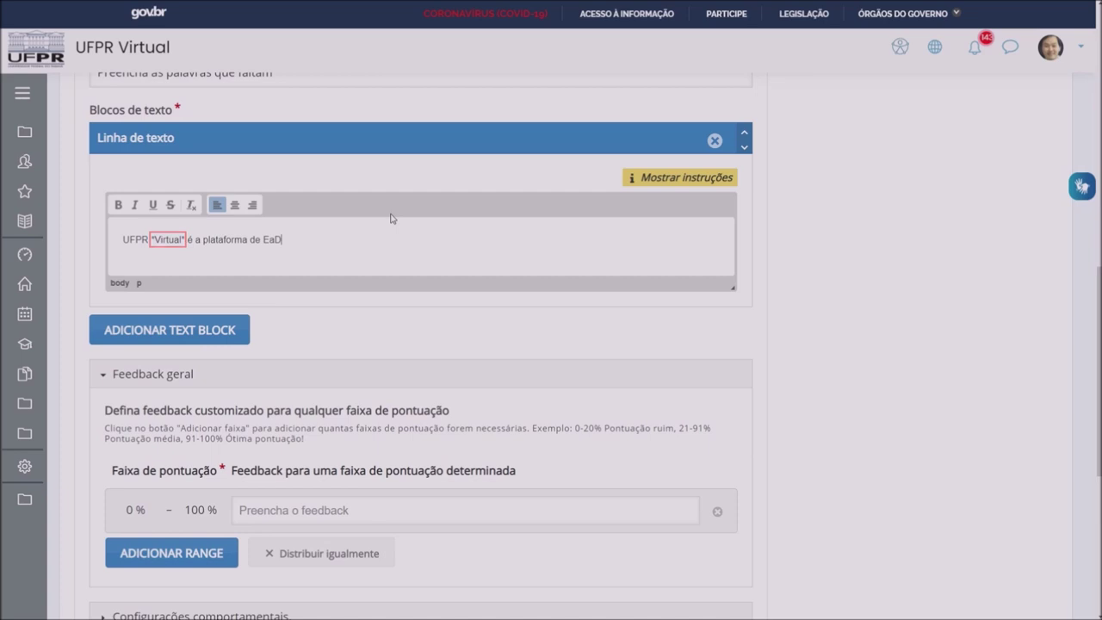
- Turn off the exercise's "Mostrar solução" button and case sensitivity, then finish it and shift its button left on the video
scroll(390, 217, "down", 4)
left_click(249, 275)
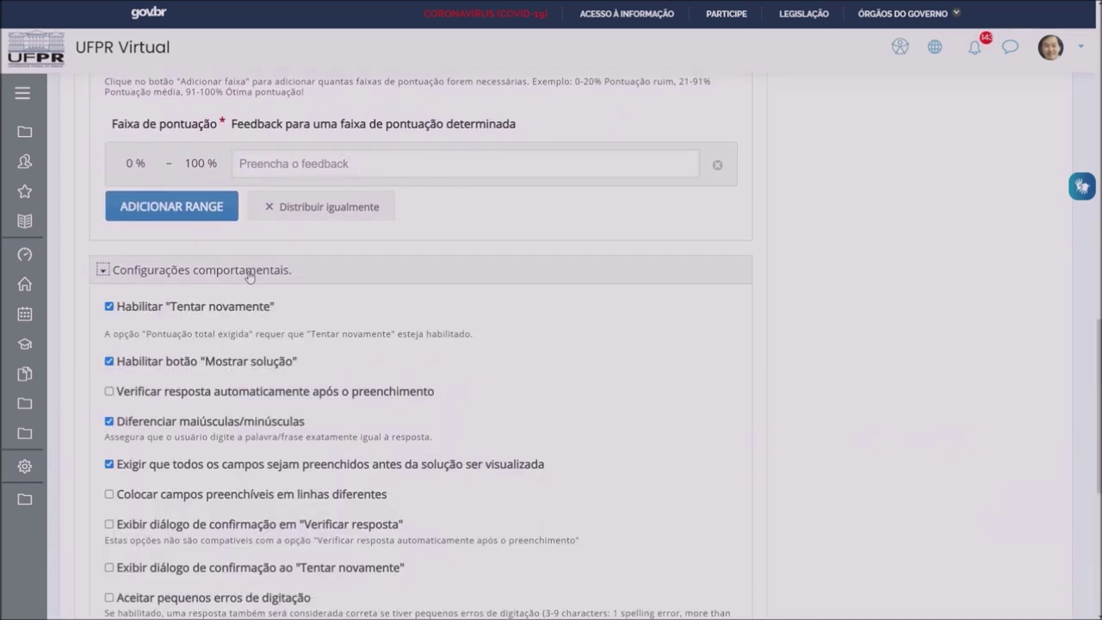
scroll(224, 207, "down", 1)
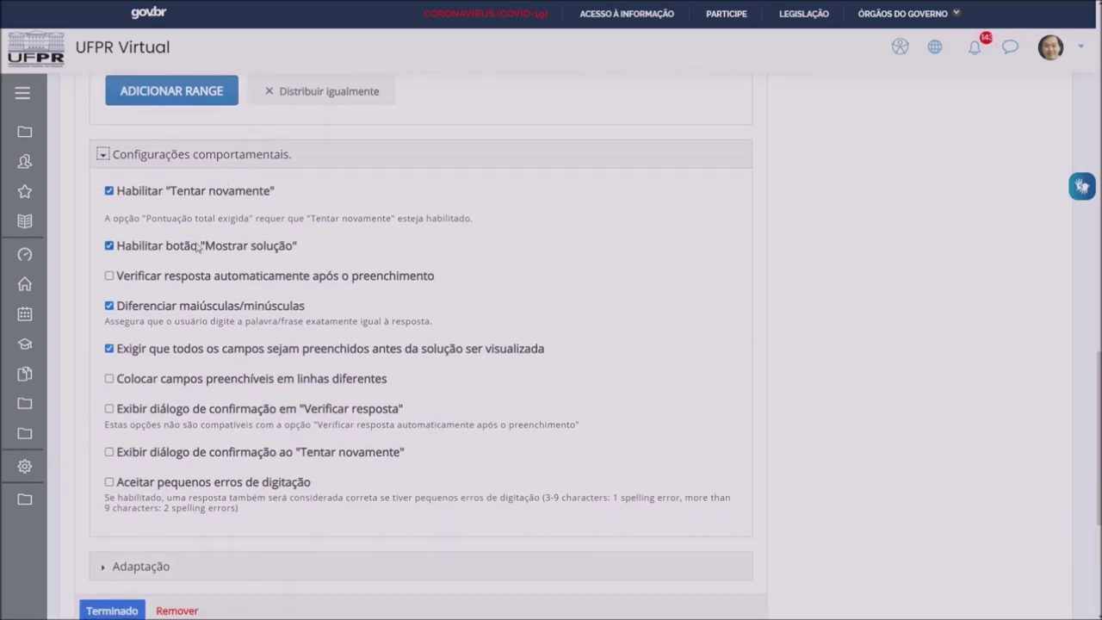
left_click(198, 248)
scroll(198, 247, "down", 2)
left_click(189, 182)
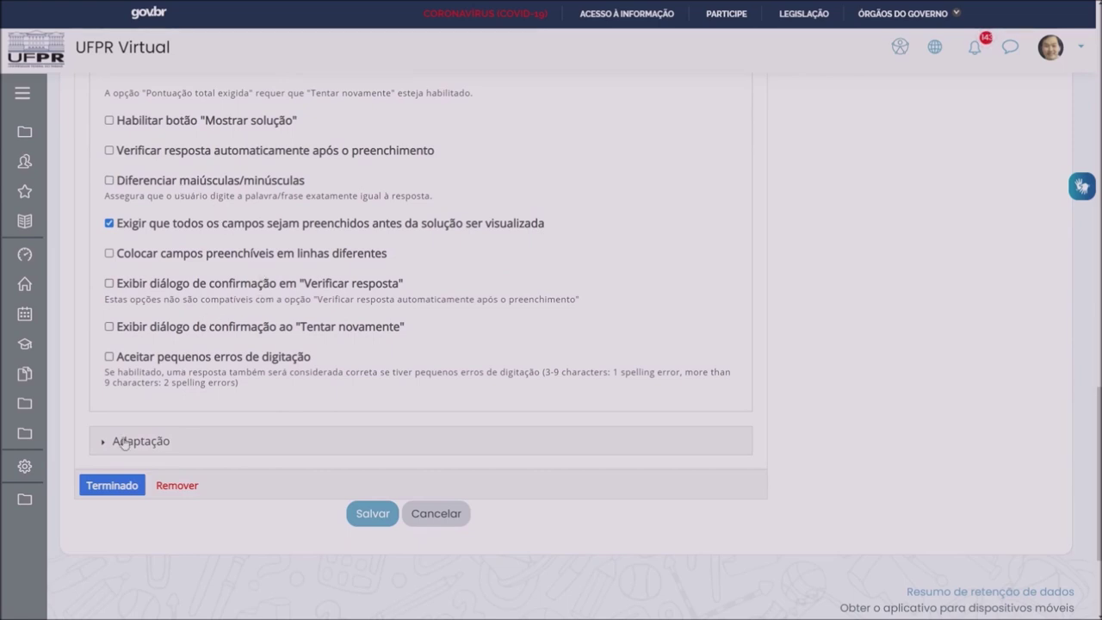
left_click(112, 485)
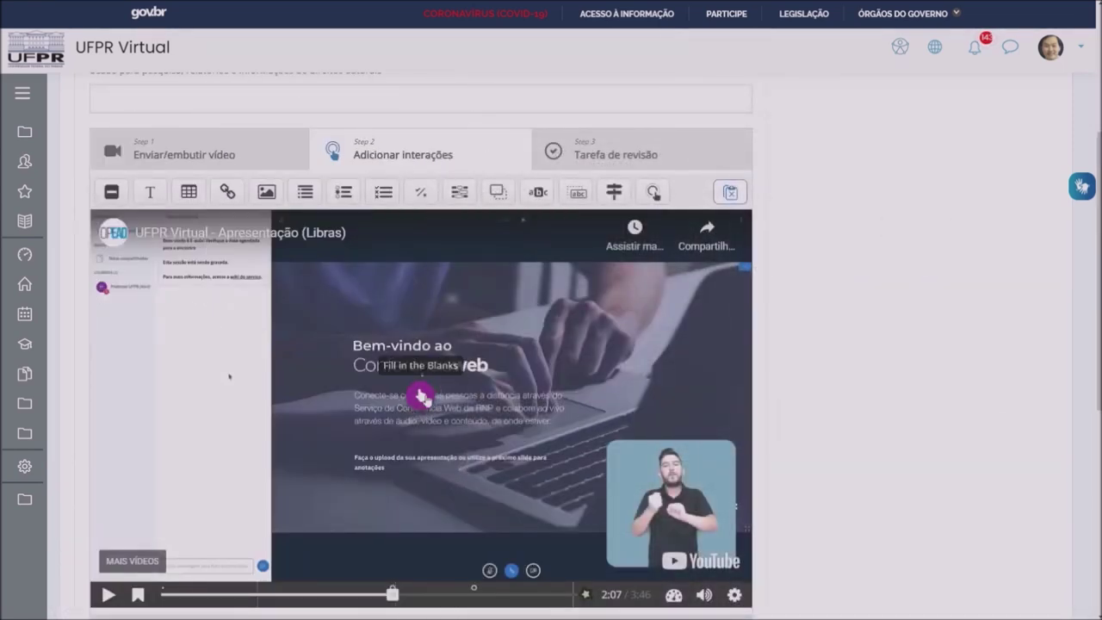
left_click_drag(422, 398, 321, 404)
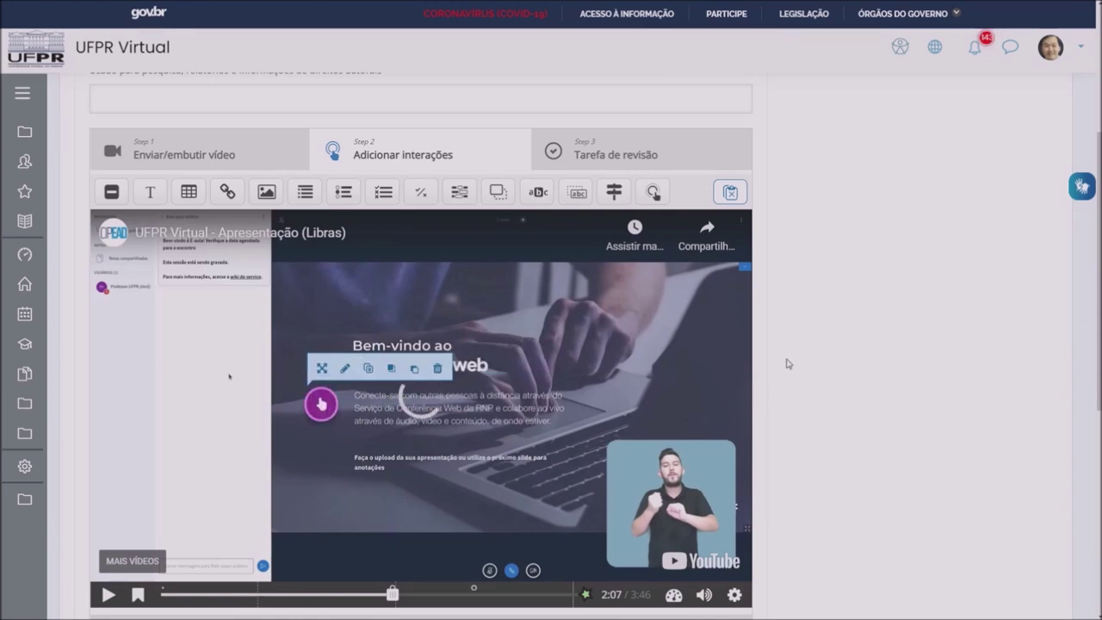
- Move the video to its end at 3:46 and check the list of submission screens
scroll(700, 360, "down", 1)
left_click_drag(392, 537, 573, 548)
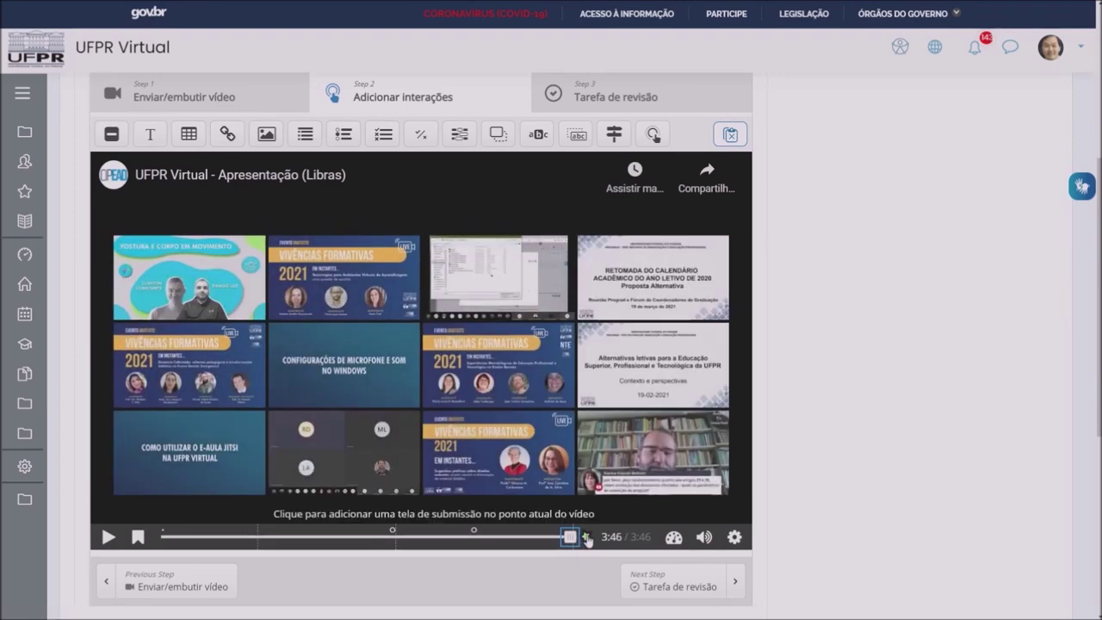
left_click(586, 538)
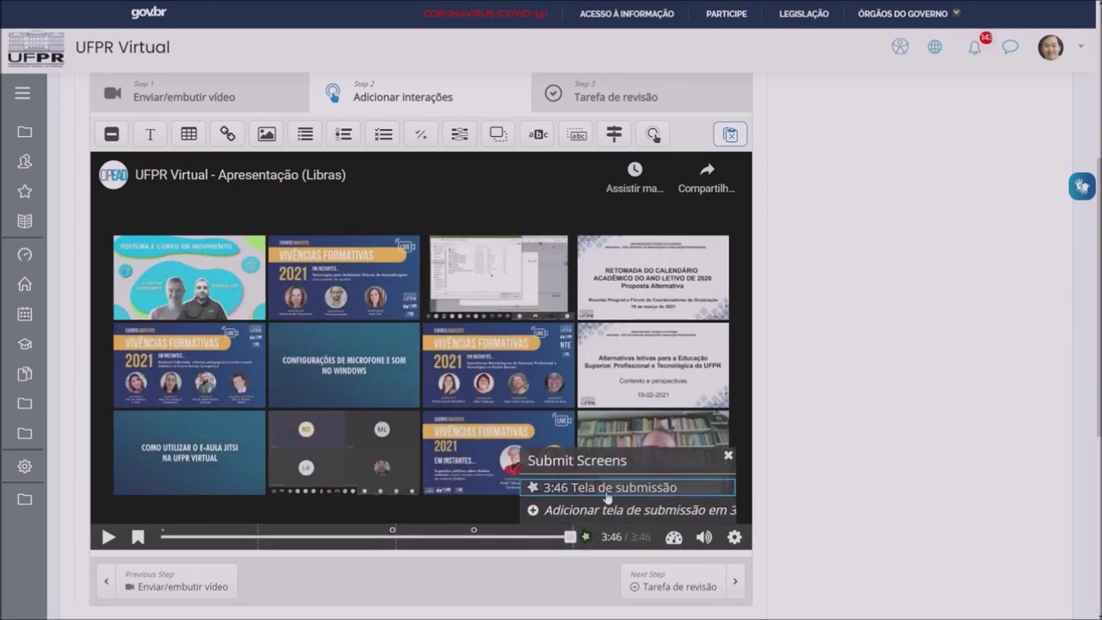
left_click(568, 539)
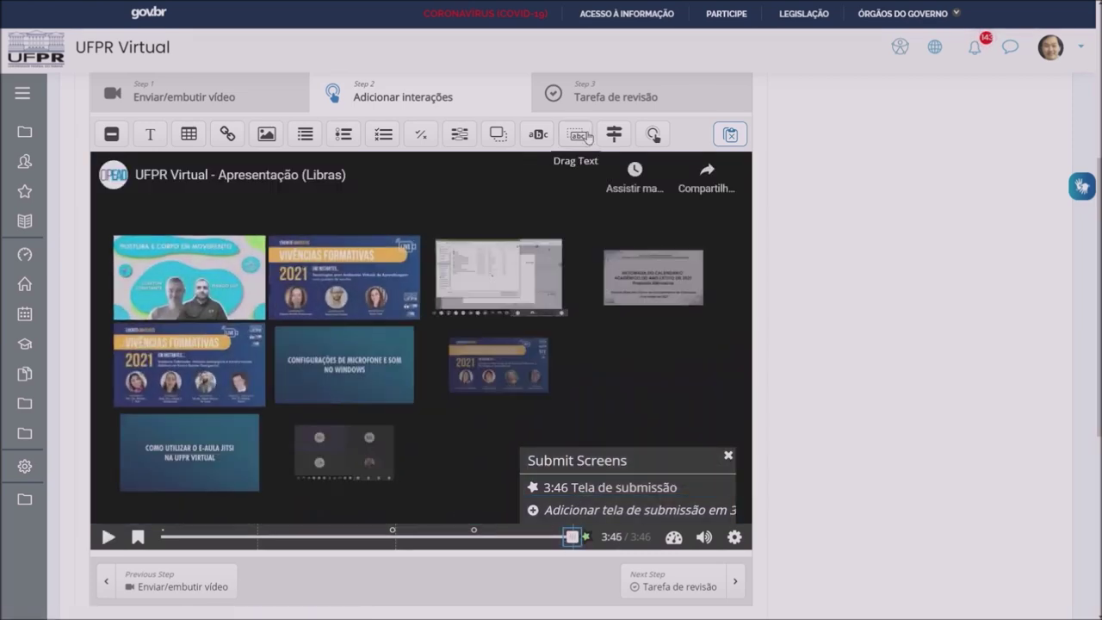
- Go to the review task stage, look through its fields without filling them in, and save the interactive video
left_click(599, 106)
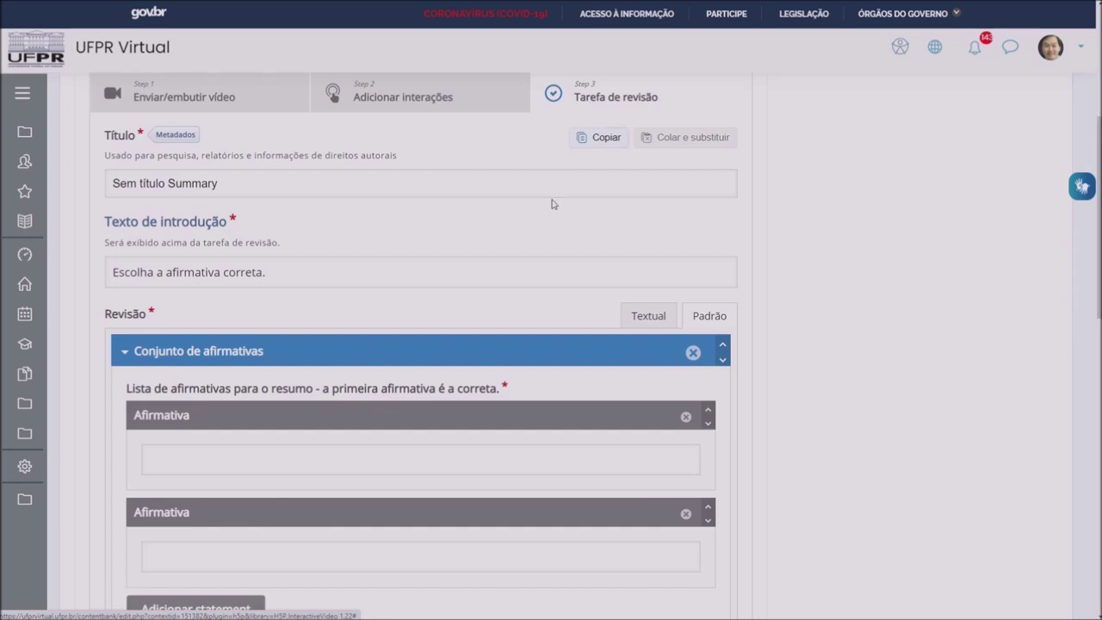
scroll(542, 201, "down", 1)
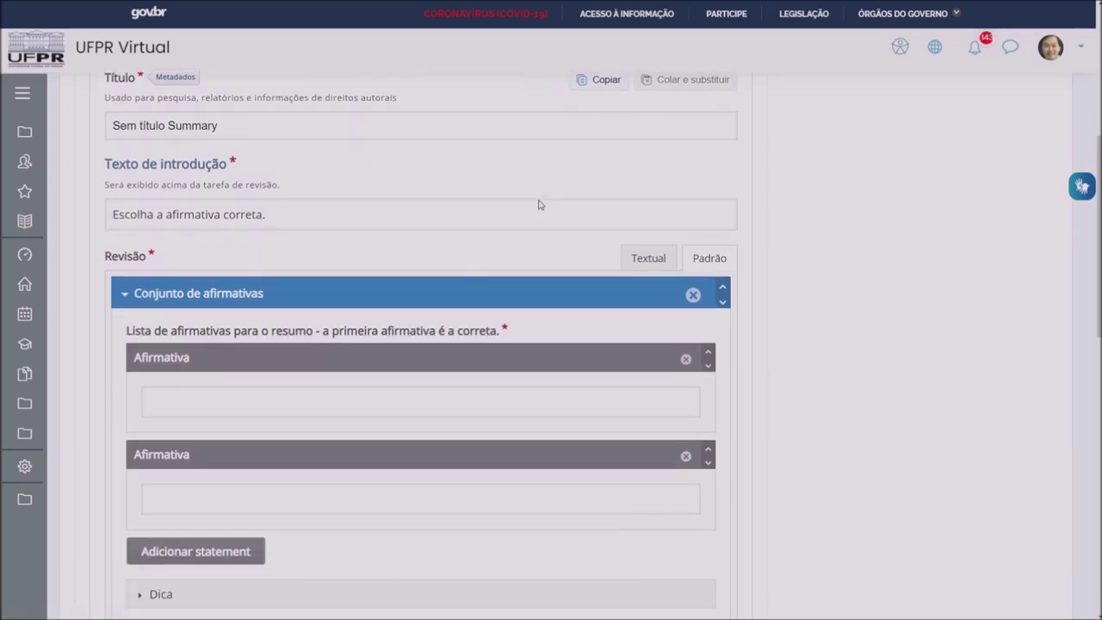
scroll(540, 200, "down", 4)
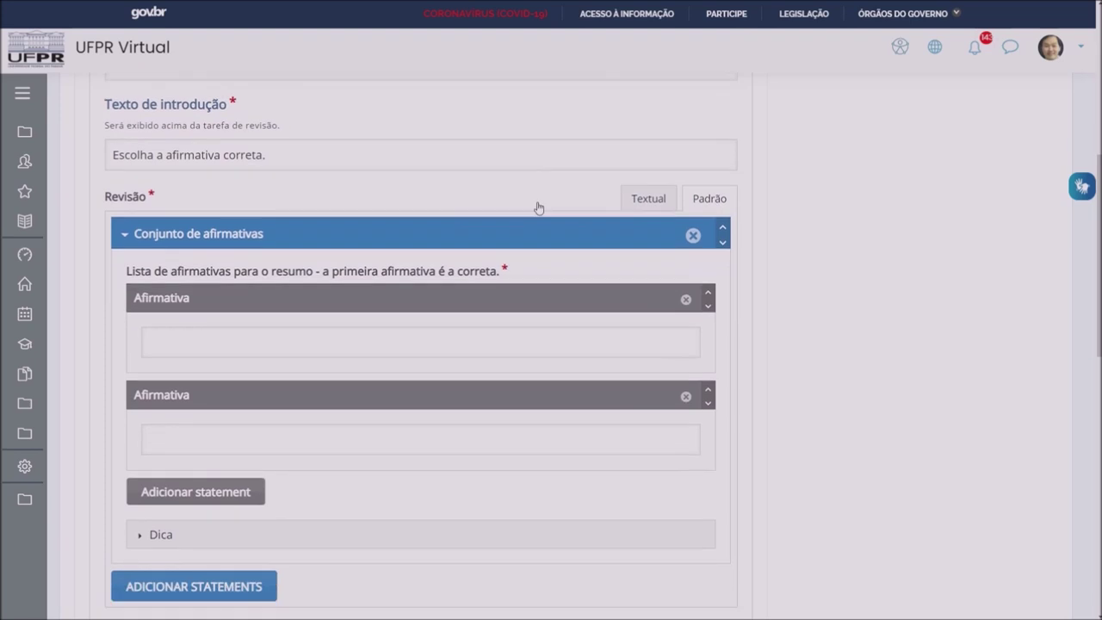
scroll(392, 278, "down", 7)
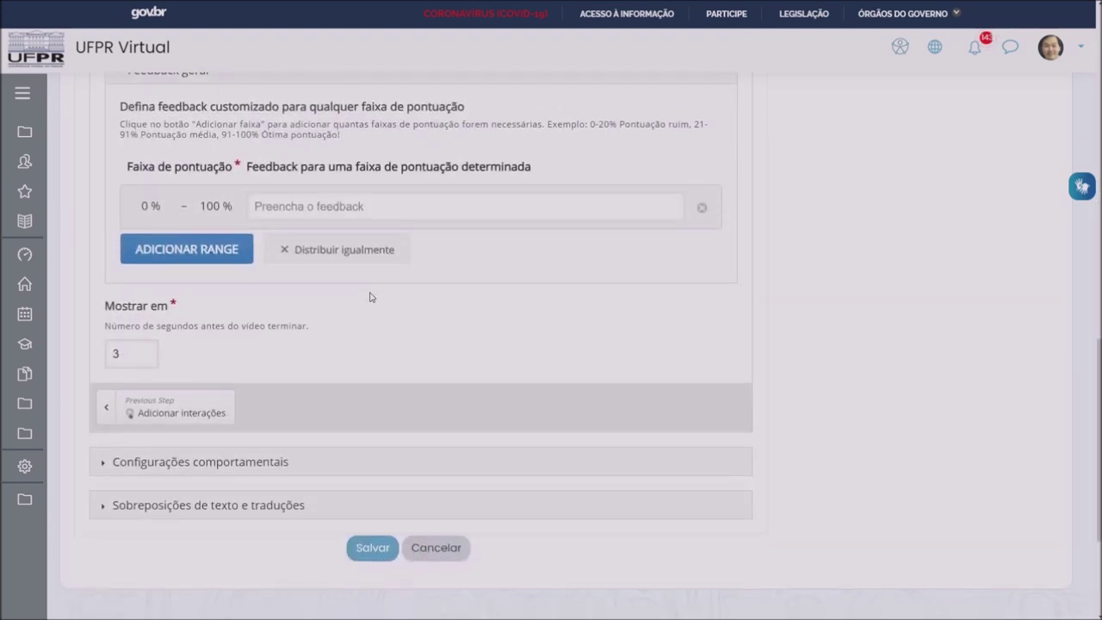
scroll(372, 297, "down", 3)
left_click(376, 377)
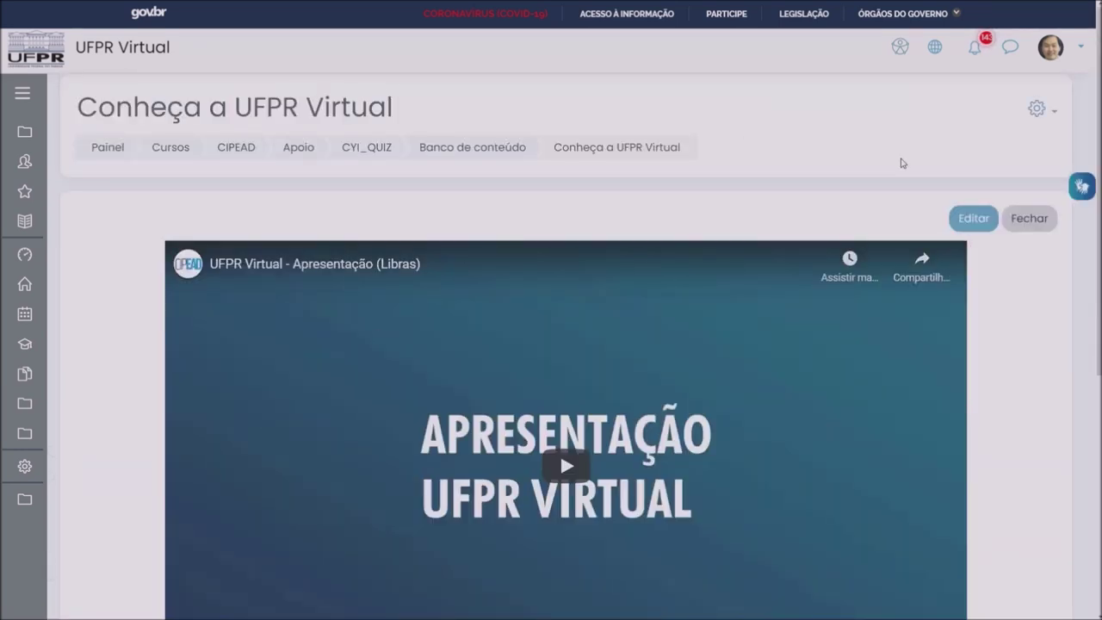
- Play the saved interactive video and use its bookmarks to jump ahead to the point near 2:08
scroll(901, 212, "down", 3)
scroll(901, 212, "up", 2)
scroll(901, 163, "down", 1)
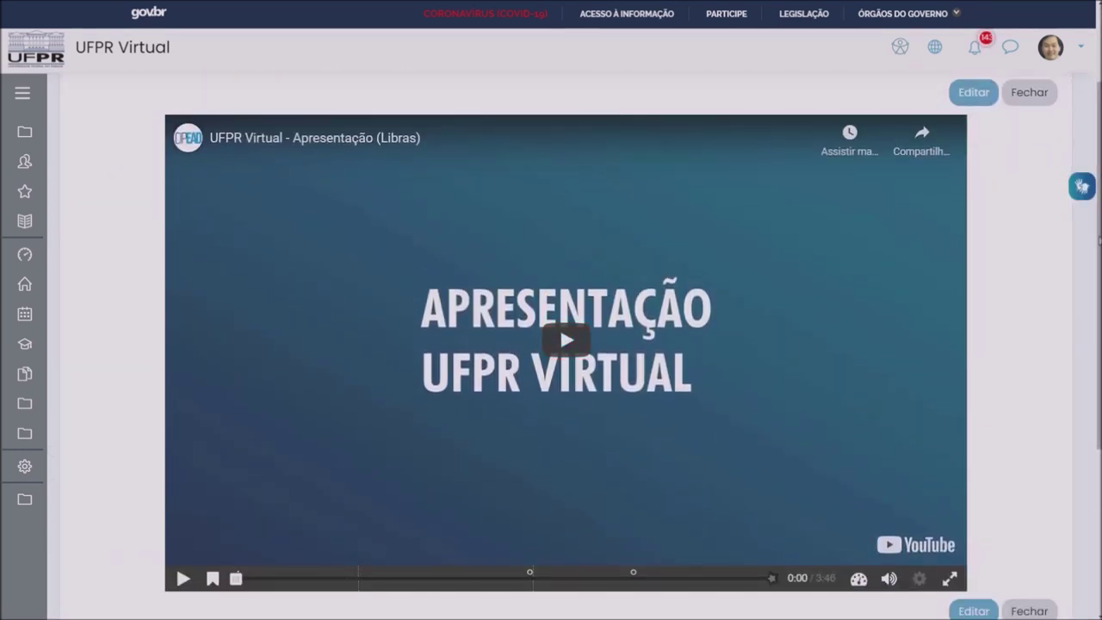
scroll(910, 307, "down", 1)
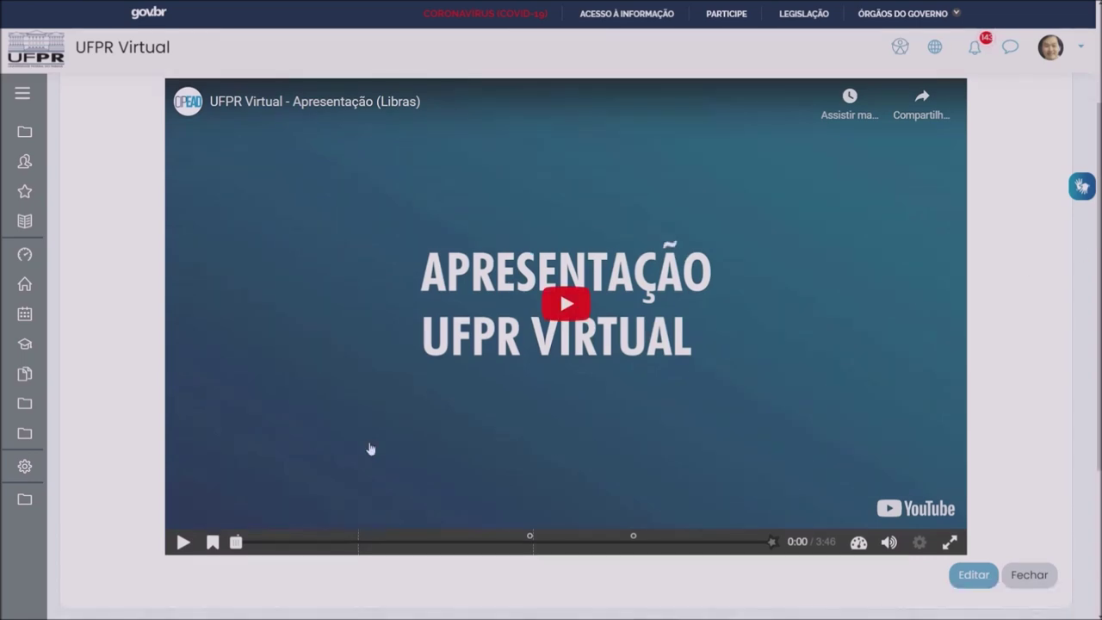
left_click(183, 542)
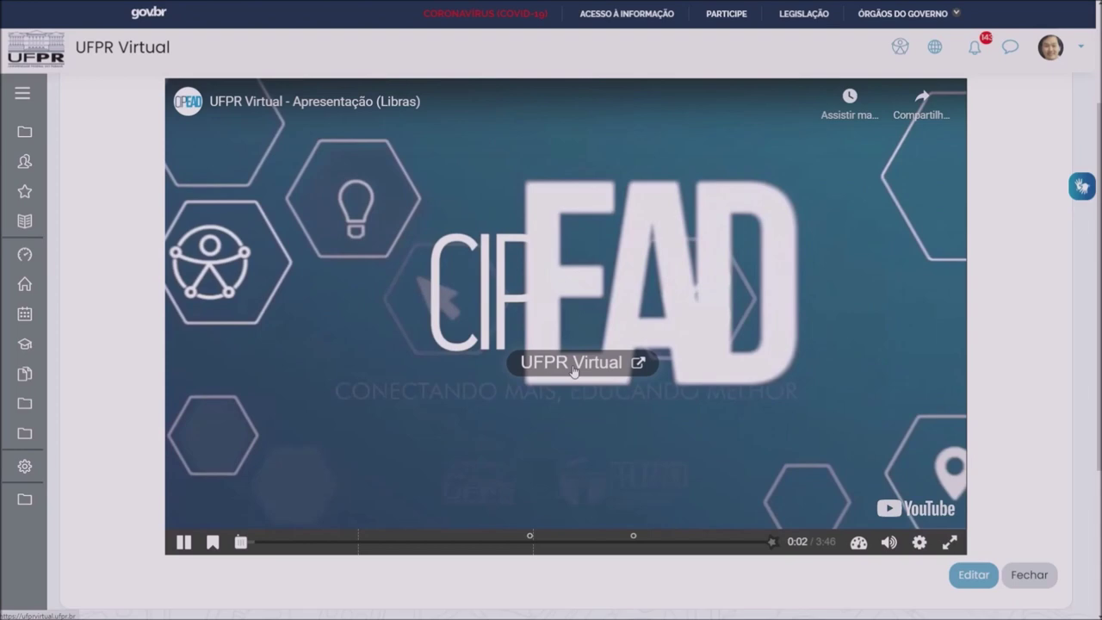
left_click(213, 541)
left_click(199, 514)
left_click(212, 541)
left_click(220, 495)
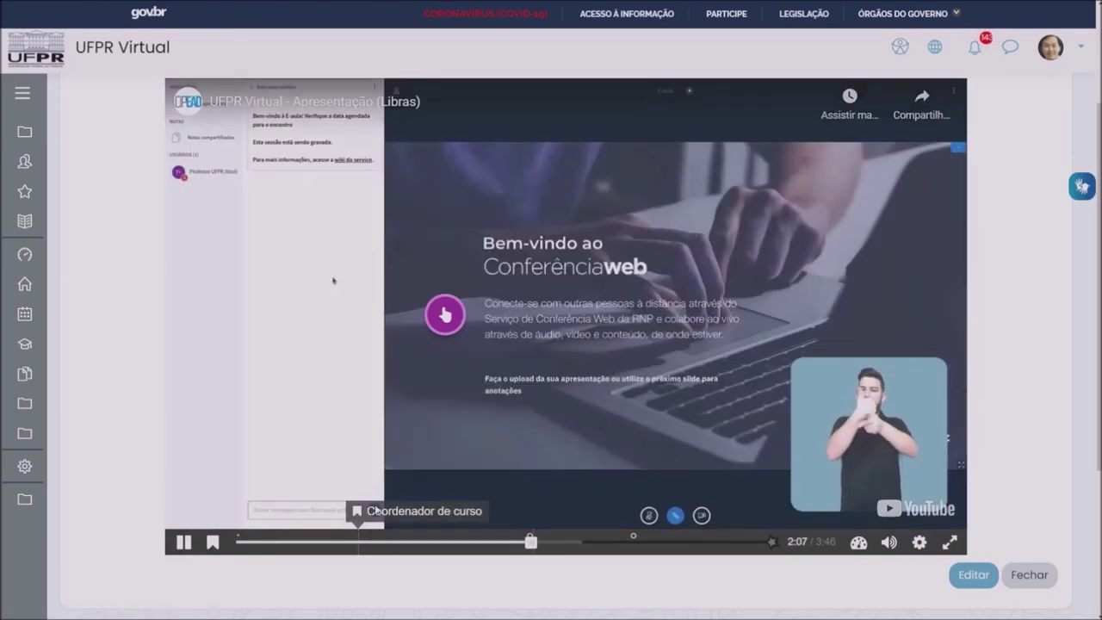
- Test the Fill in the Blanks exercise by checking the answer "virtua", retrying with "virtual" and continuing the video
type("virtua")
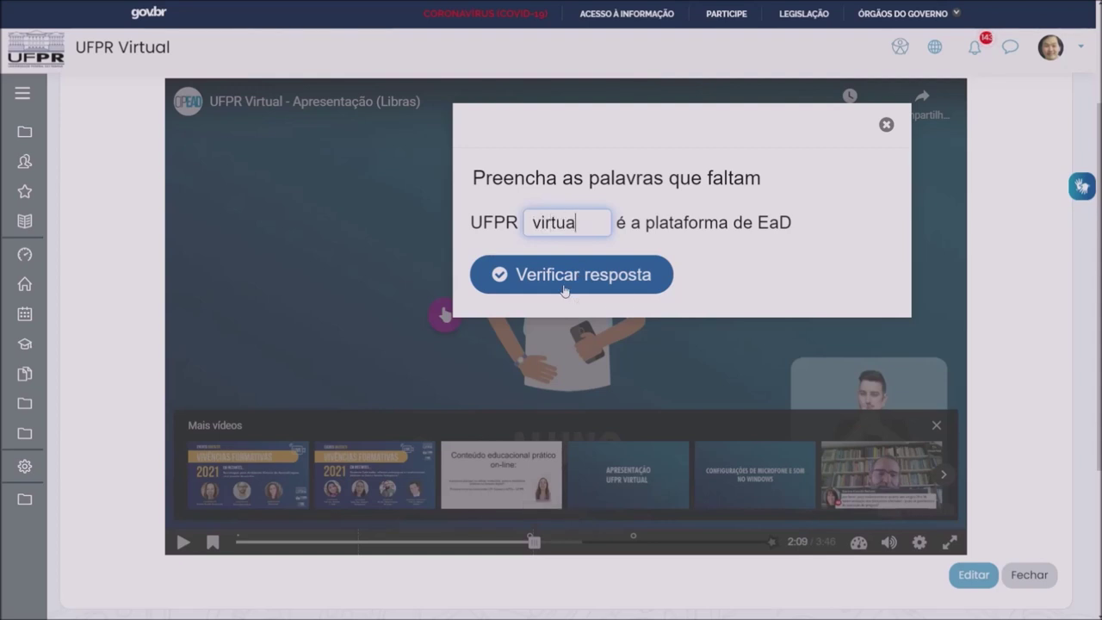
left_click(564, 291)
left_click(726, 273)
type("virtual")
left_click(630, 269)
left_click(826, 274)
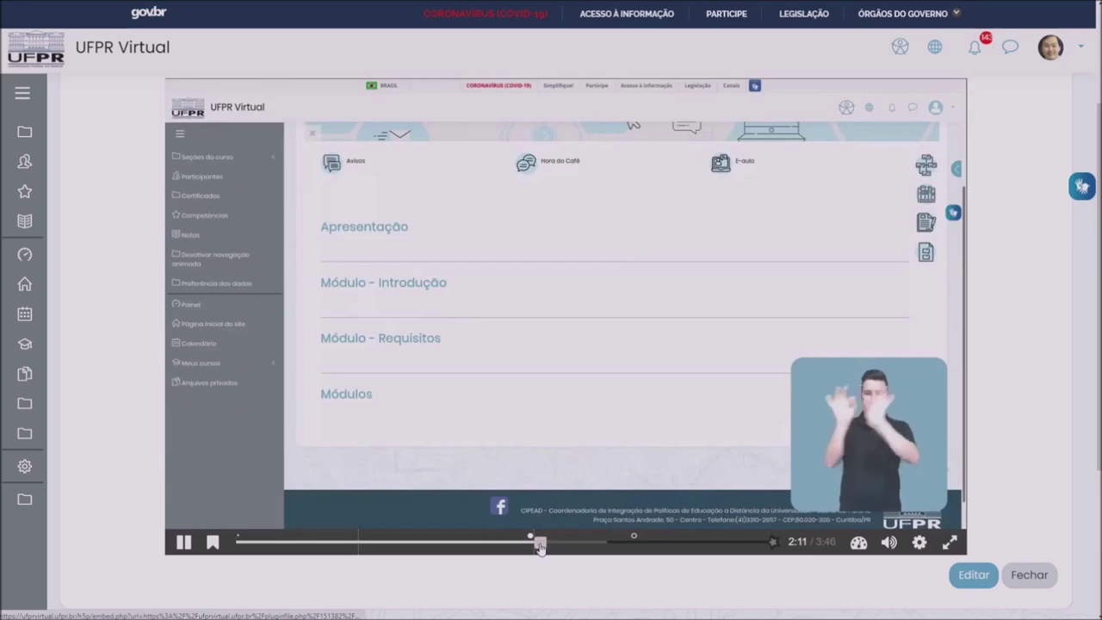
- Test the summary exercise near 2:50 by choosing a wrong and a correct statement, and submit the answers
left_click_drag(538, 548, 631, 548)
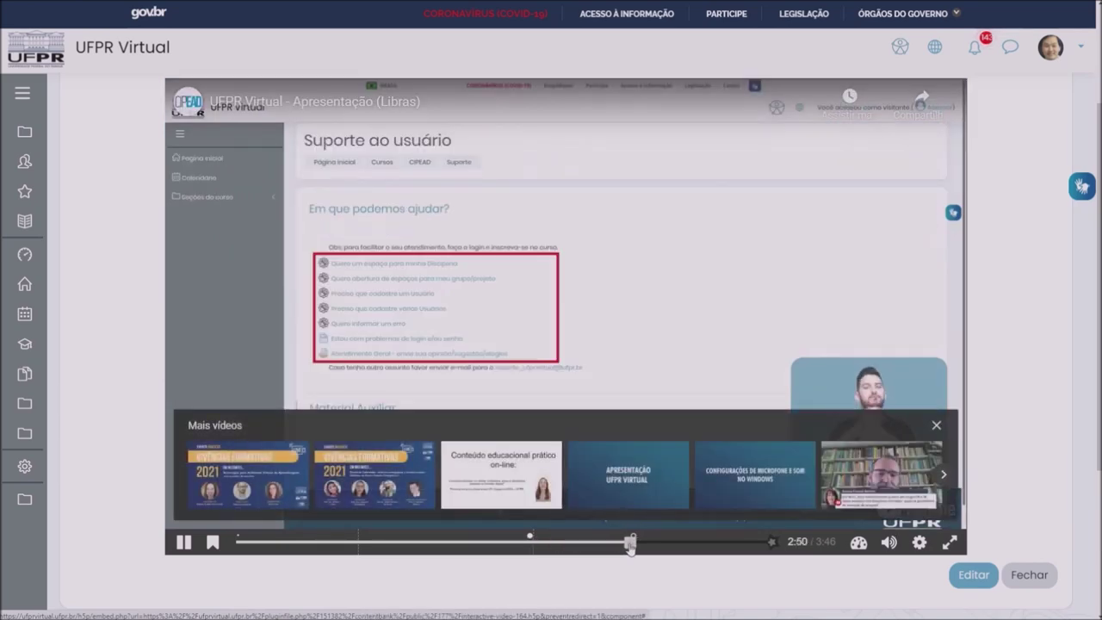
left_click(555, 284)
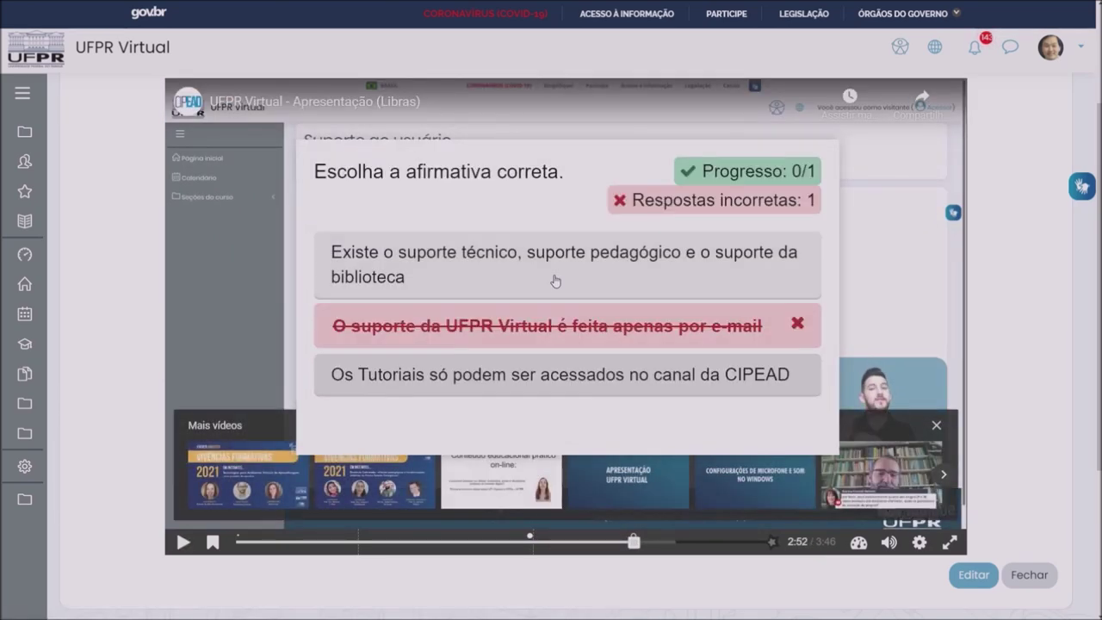
left_click(556, 280)
left_click(749, 335)
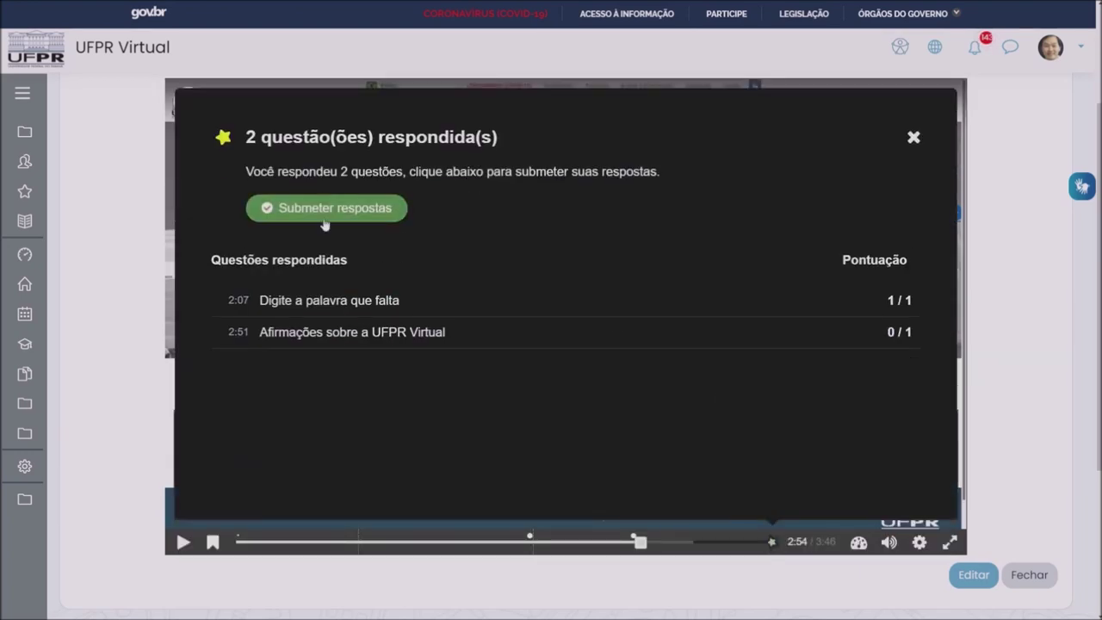
left_click(326, 211)
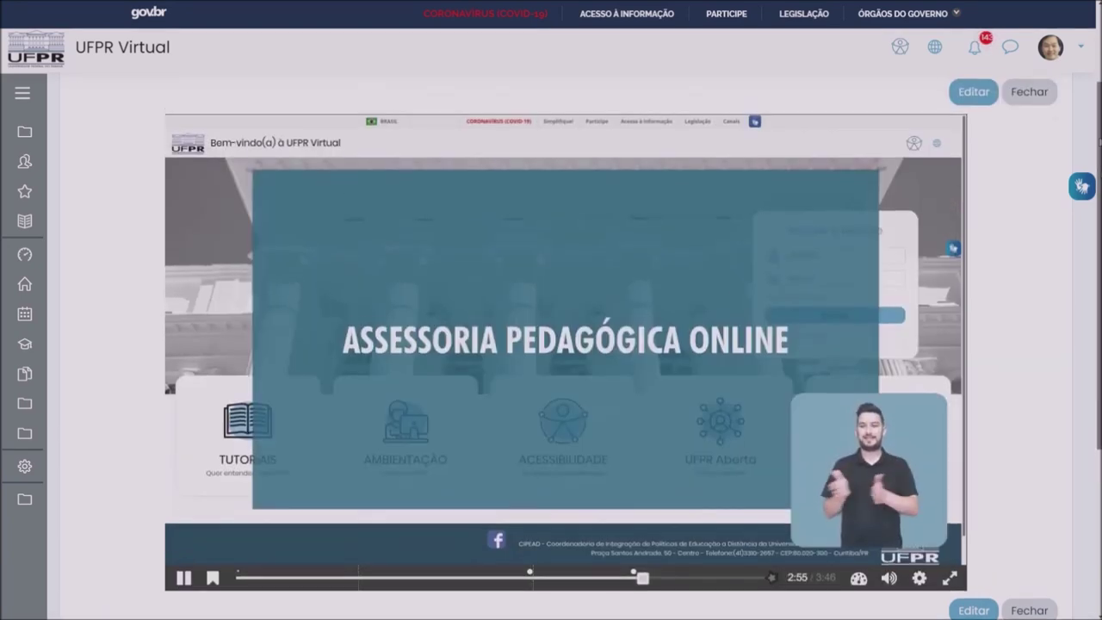
- Close the interactive video in the content bank and return to the CYI_QUIZ course page
scroll(1029, 180, "up", 3)
left_click(1029, 179)
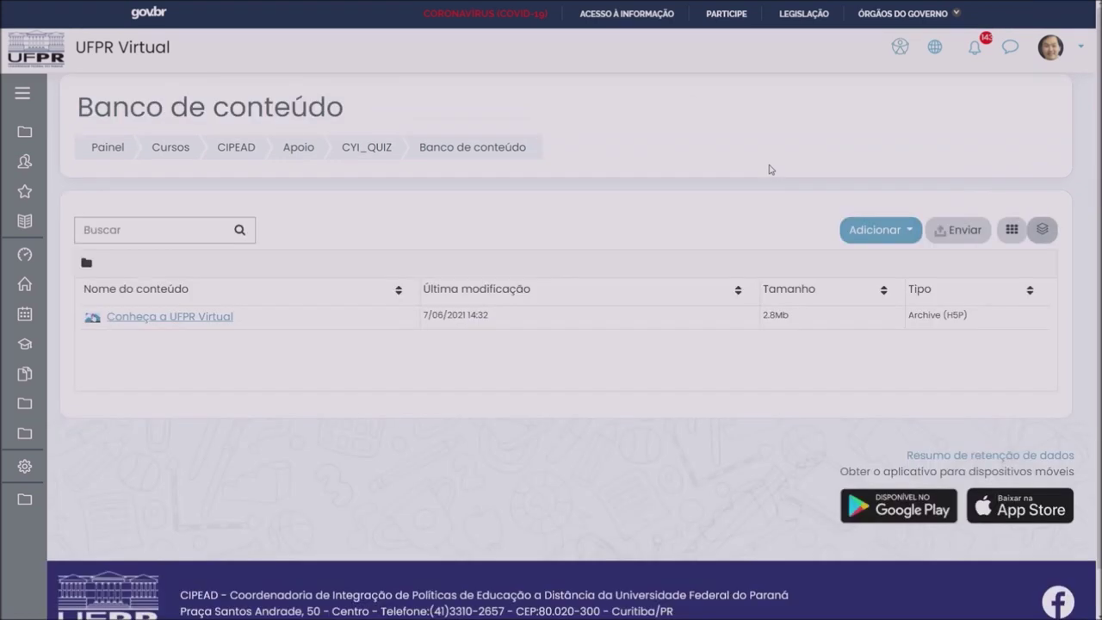
left_click(375, 151)
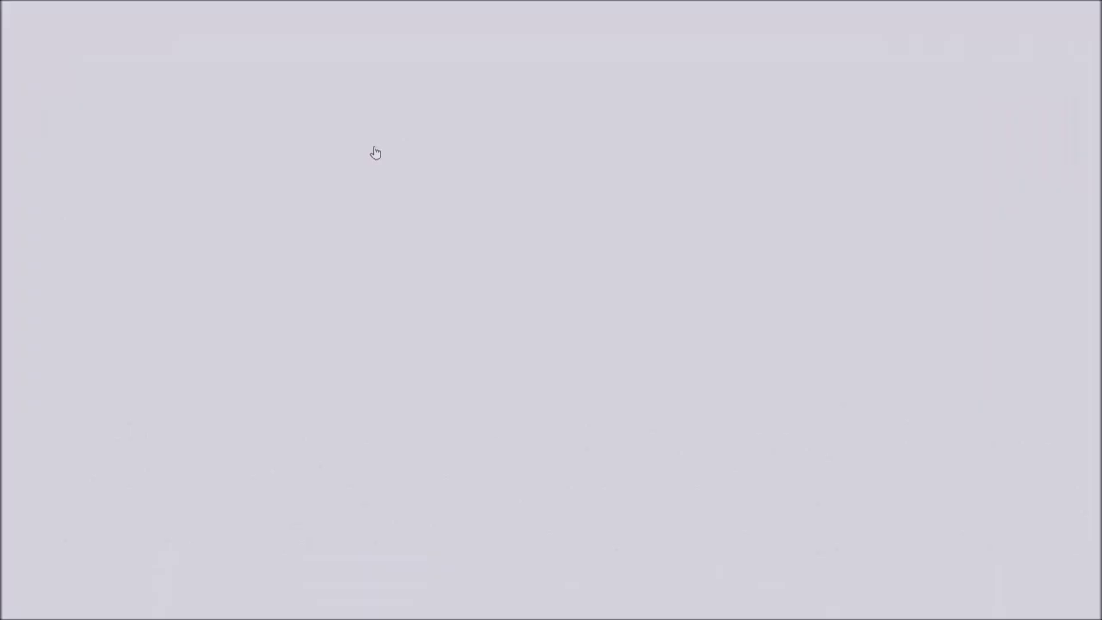
- Add a new H5P activity to the Apresentação section and name it "Conheça a UFPR Virtual"
scroll(375, 222, "down", 4)
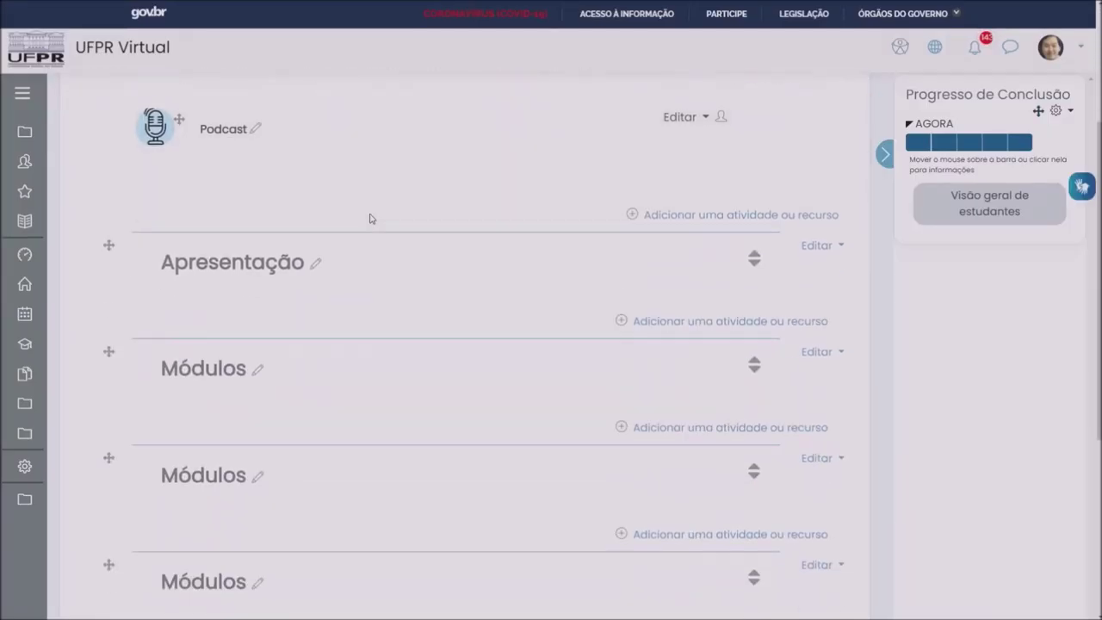
left_click(673, 229)
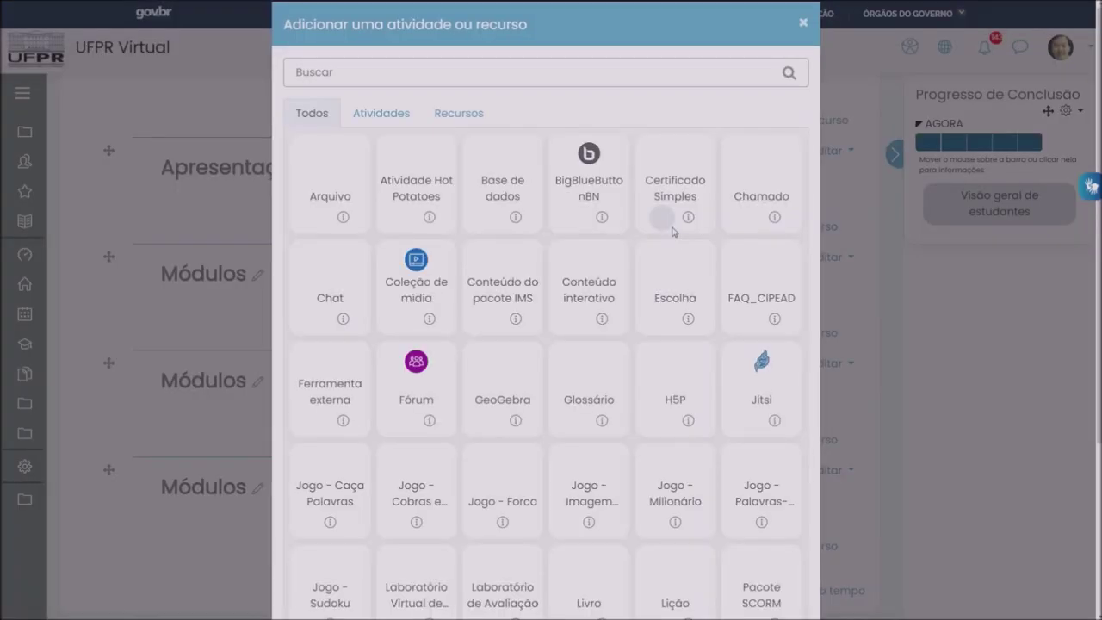
left_click(681, 367)
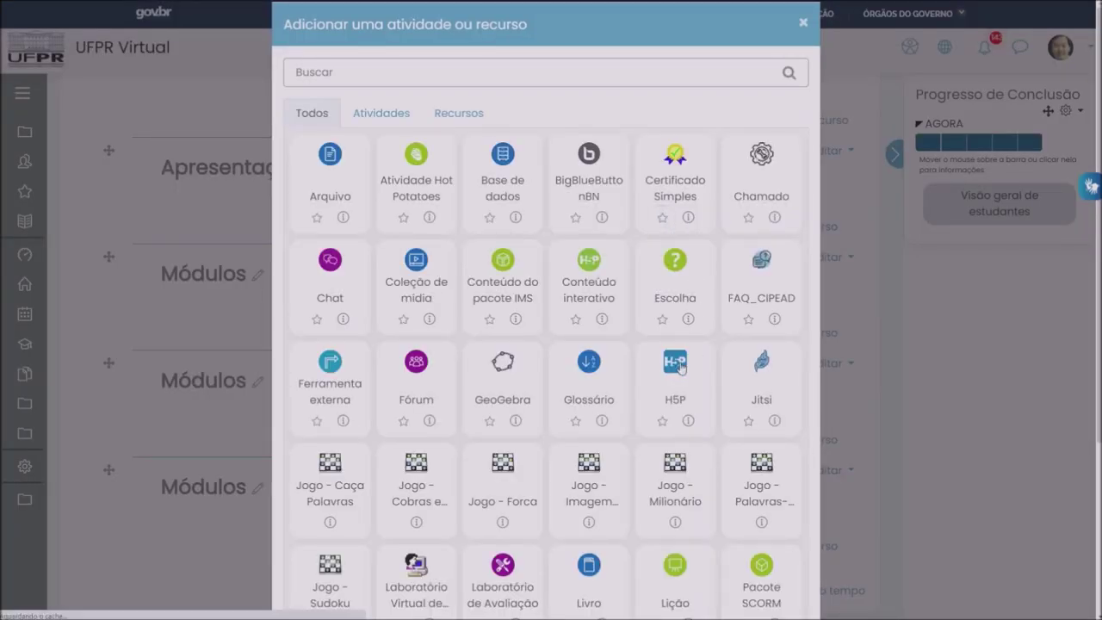
scroll(610, 320, "down", 3)
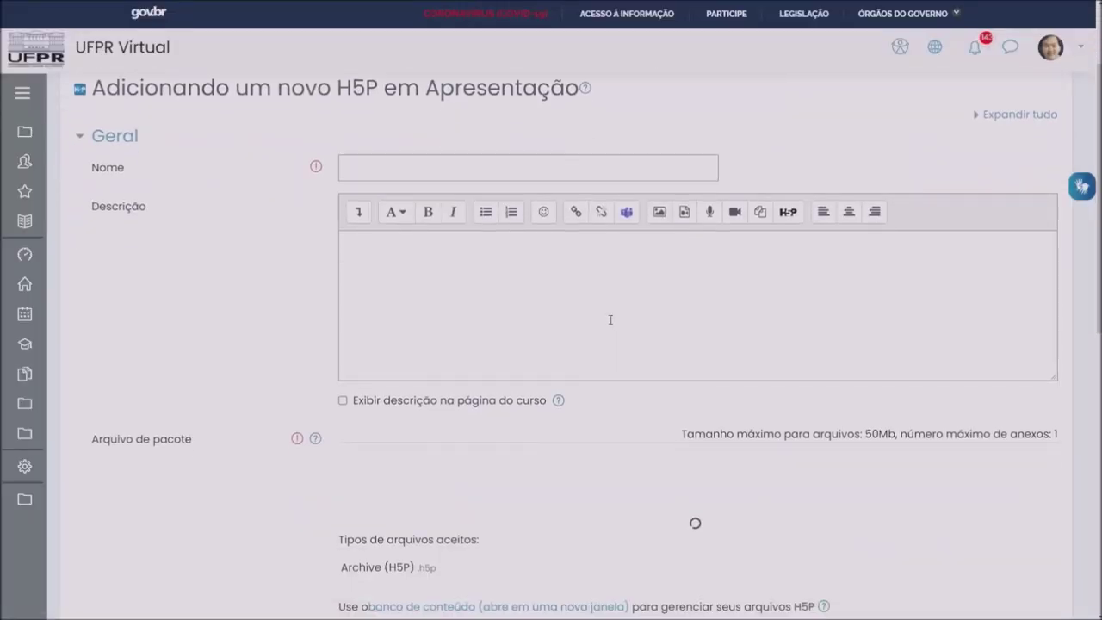
left_click(404, 127)
type("Conheça a UFPR Virtual")
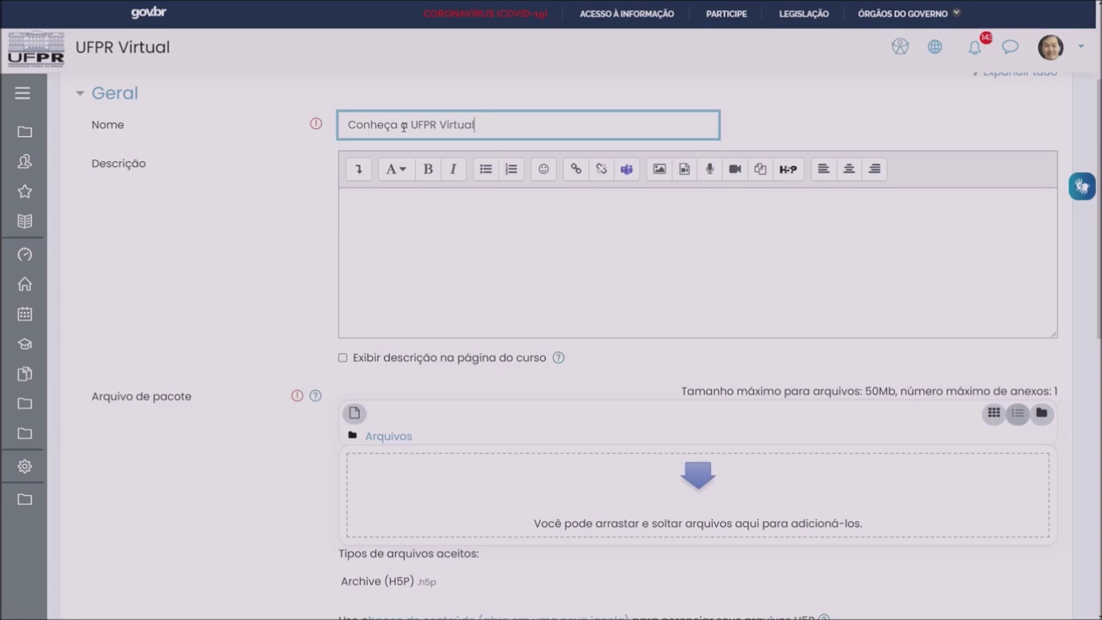
- Attach the "Conheça a UFPR Virtual" file from the content bank to the activity as an alias/shortcut
scroll(390, 148, "down", 1)
scroll(390, 148, "down", 3)
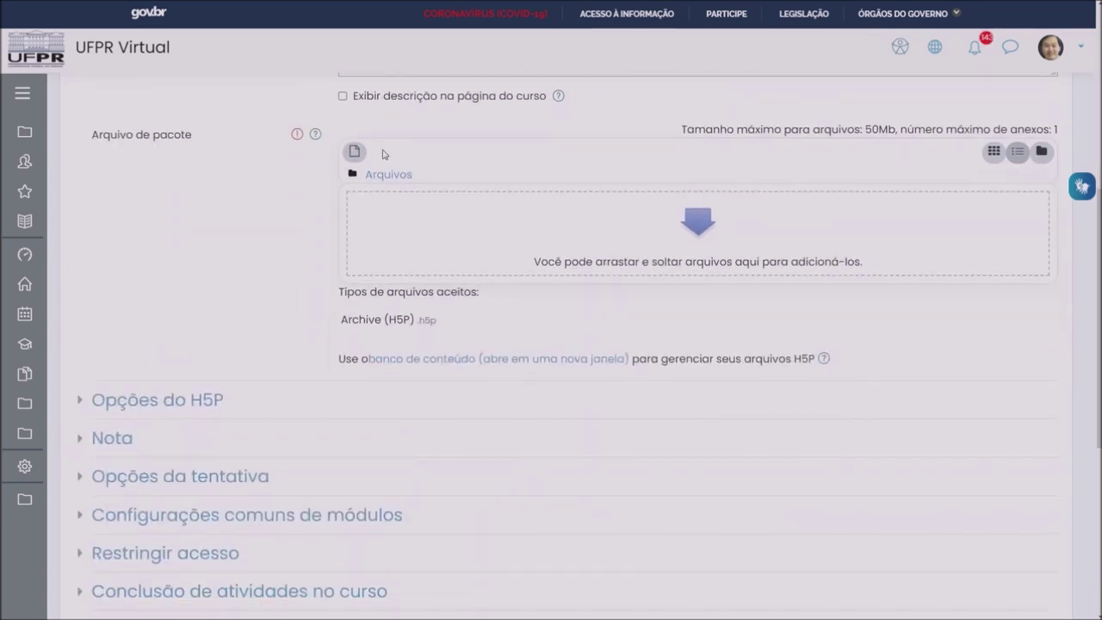
left_click(355, 152)
left_click(311, 300)
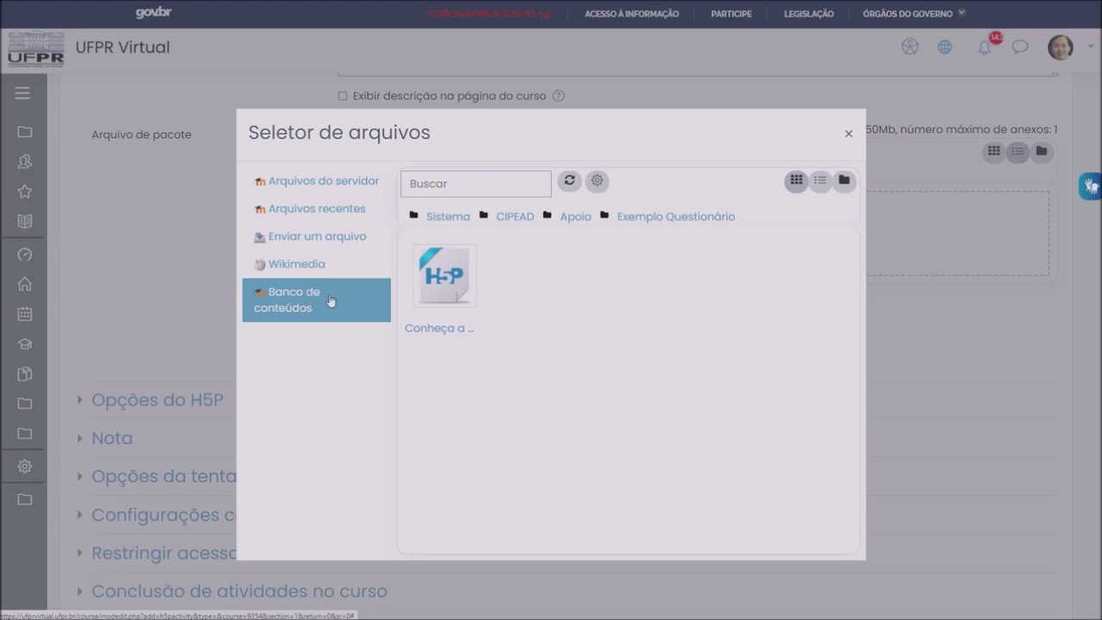
left_click(456, 288)
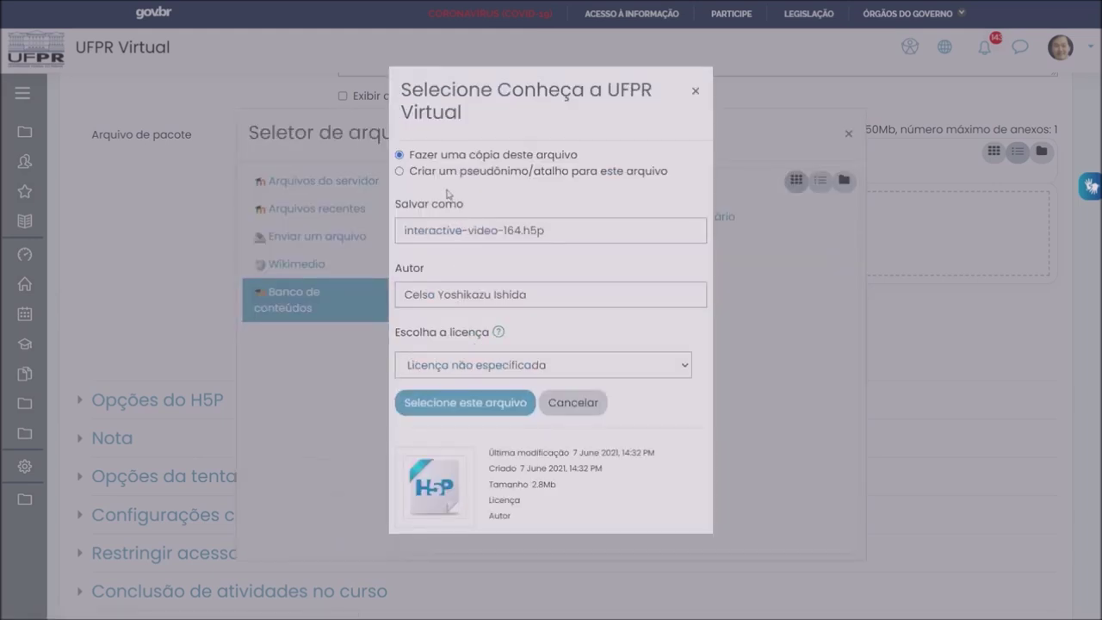
left_click(437, 175)
left_click(470, 402)
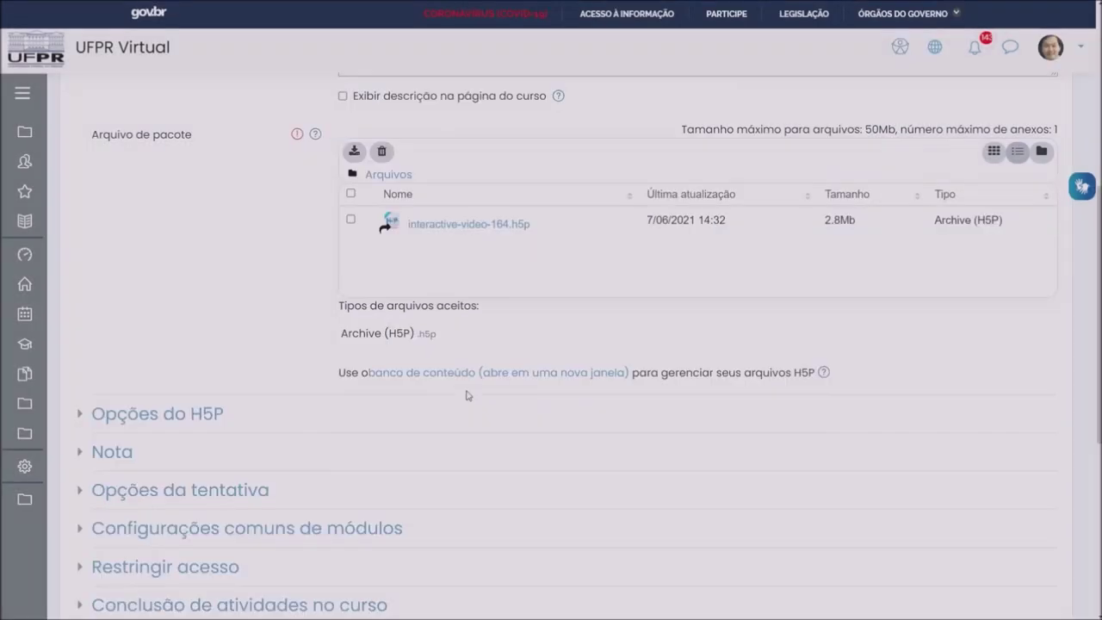
- Examine the activity's H5P options, grade settings with the available grade types, and attempt options without changing them
scroll(176, 237, "down", 3)
left_click(176, 239)
scroll(431, 220, "down", 1)
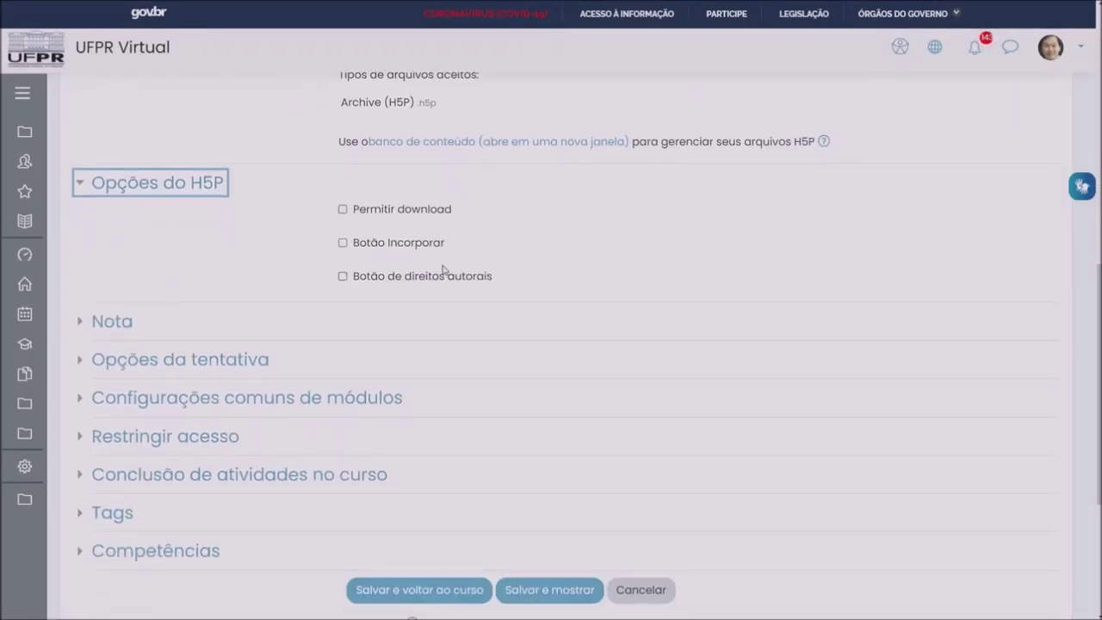
scroll(413, 249, "down", 3)
left_click(110, 154)
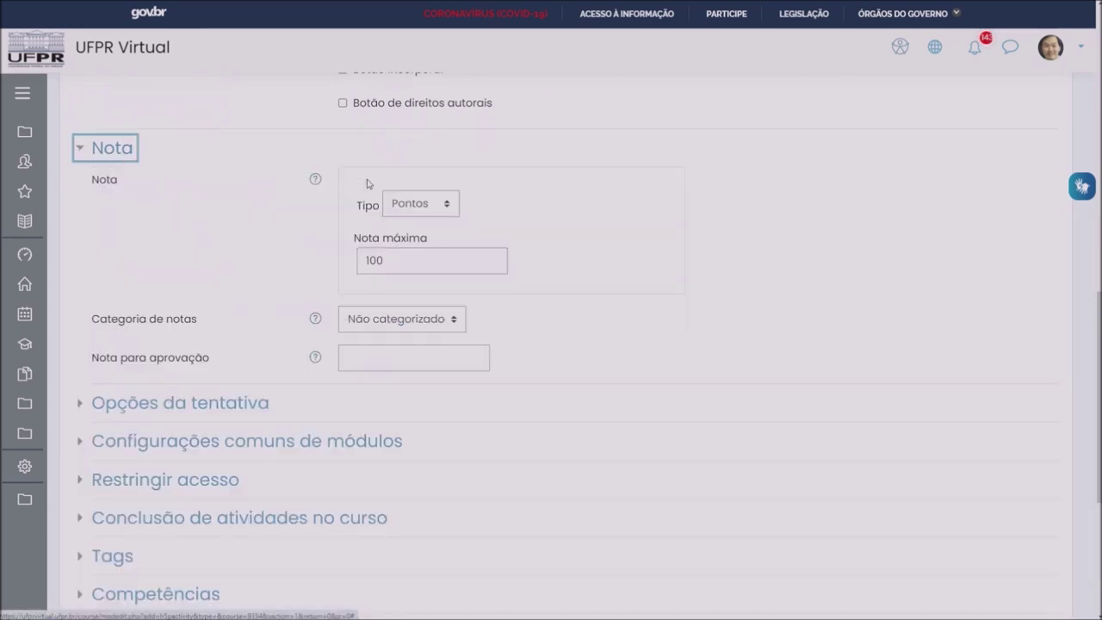
left_click(447, 205)
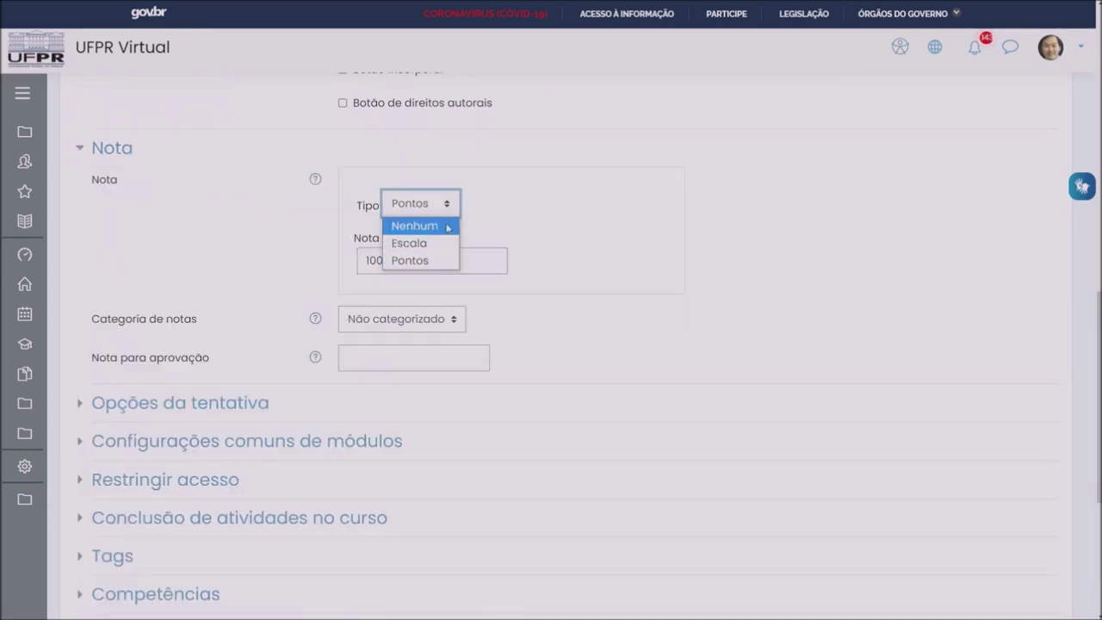
left_click(561, 209)
scroll(240, 216, "down", 1)
scroll(239, 215, "down", 2)
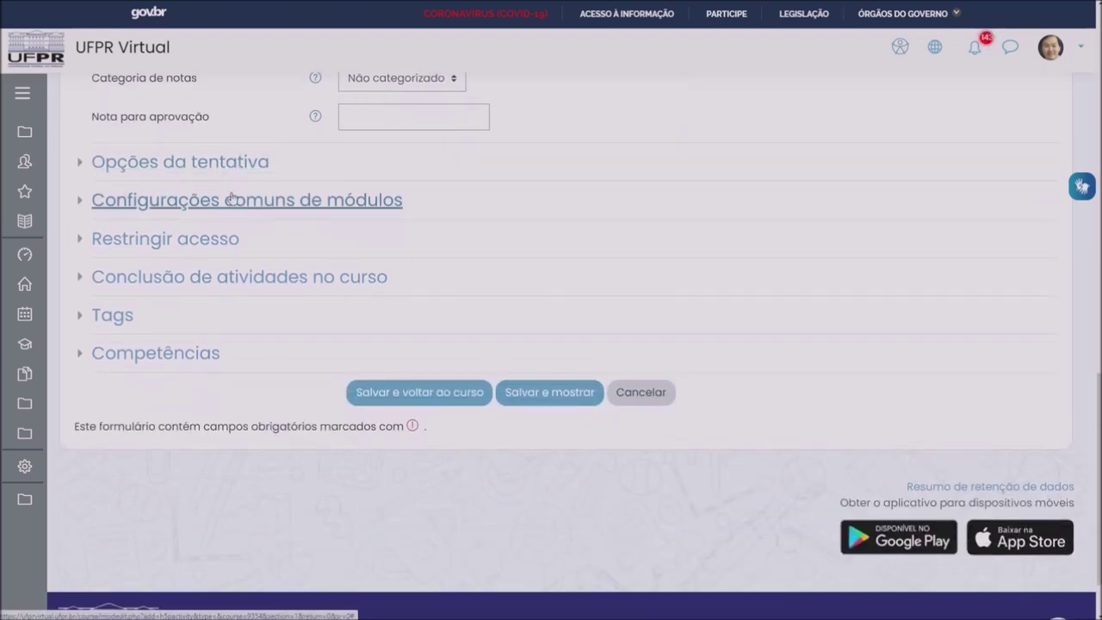
left_click(230, 175)
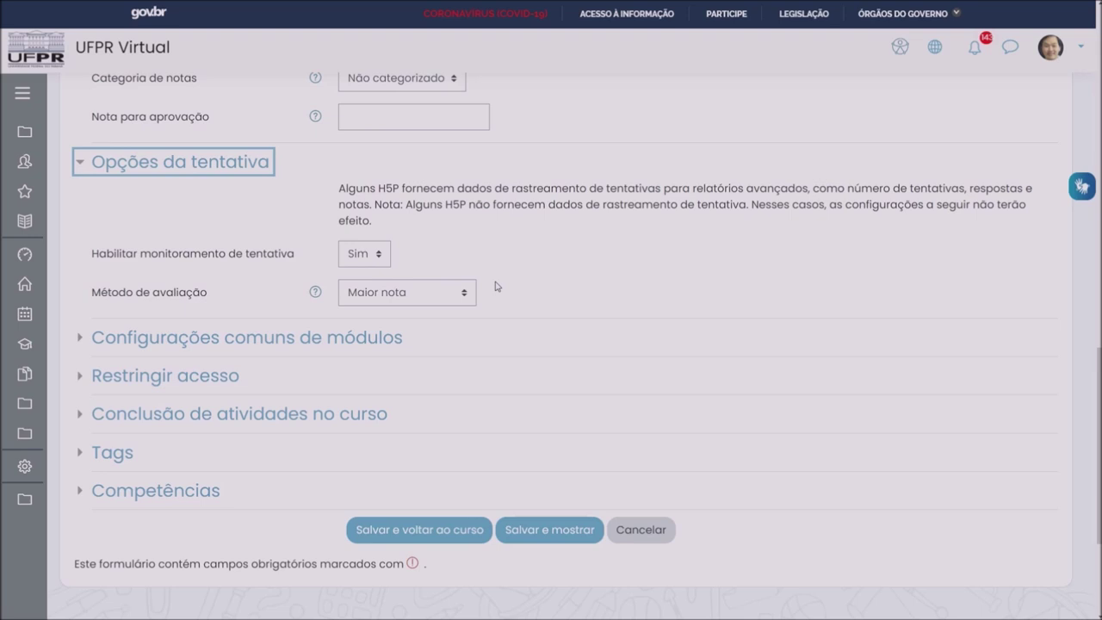
- Set completion tracking to mark the activity complete when conditions are met, require a grade, and save and display the activity
scroll(496, 287, "down", 3)
left_click(376, 241)
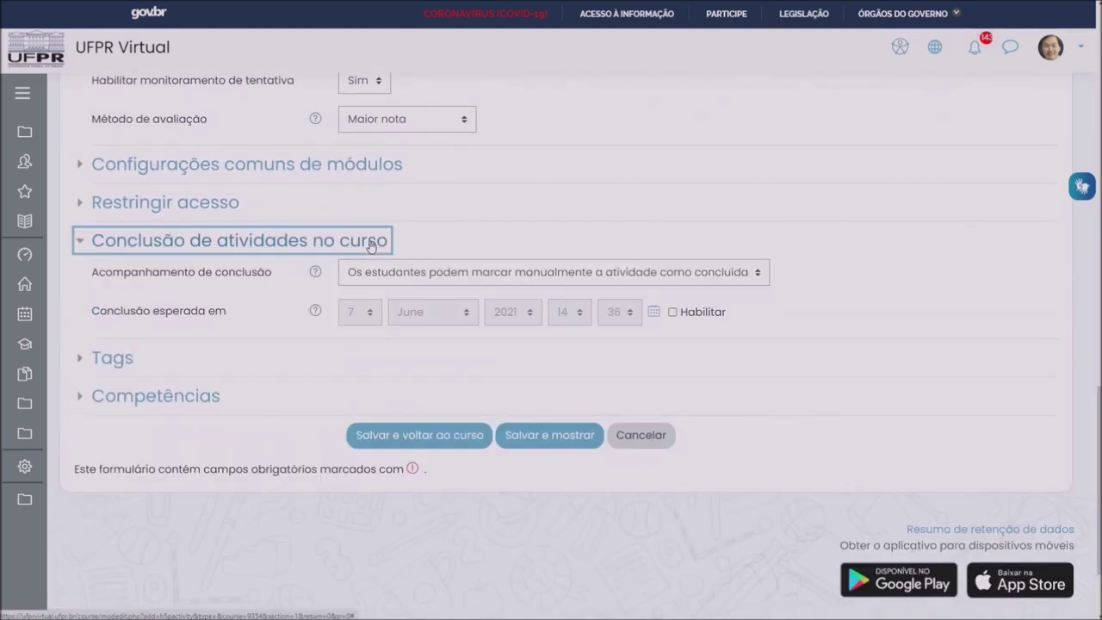
scroll(459, 216, "down", 2)
left_click(456, 156)
left_click(430, 212)
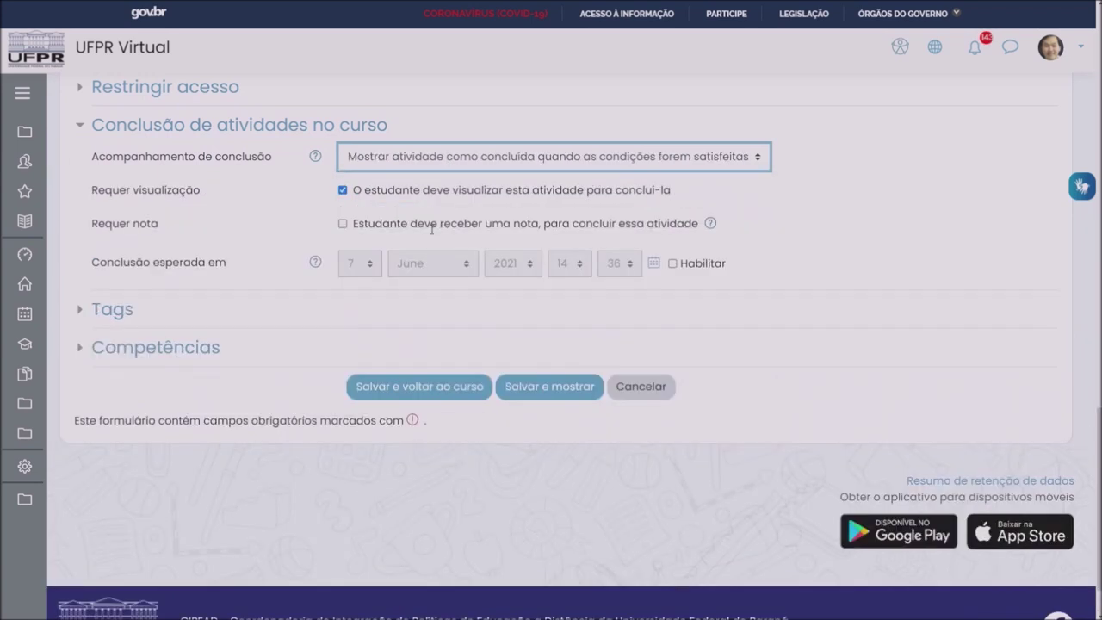
left_click(343, 225)
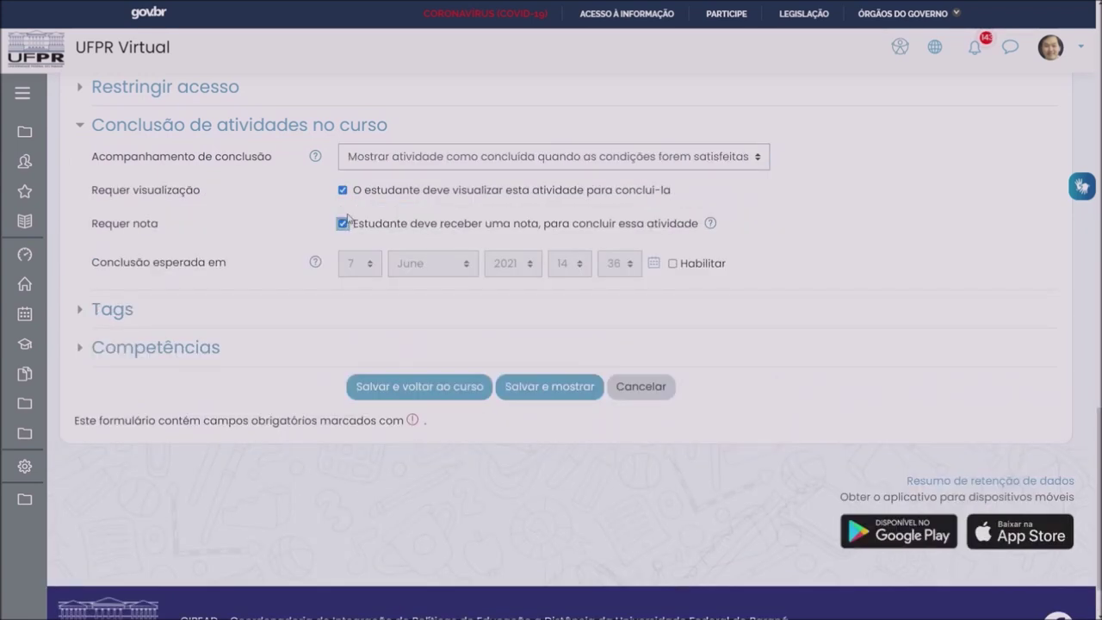
left_click(568, 390)
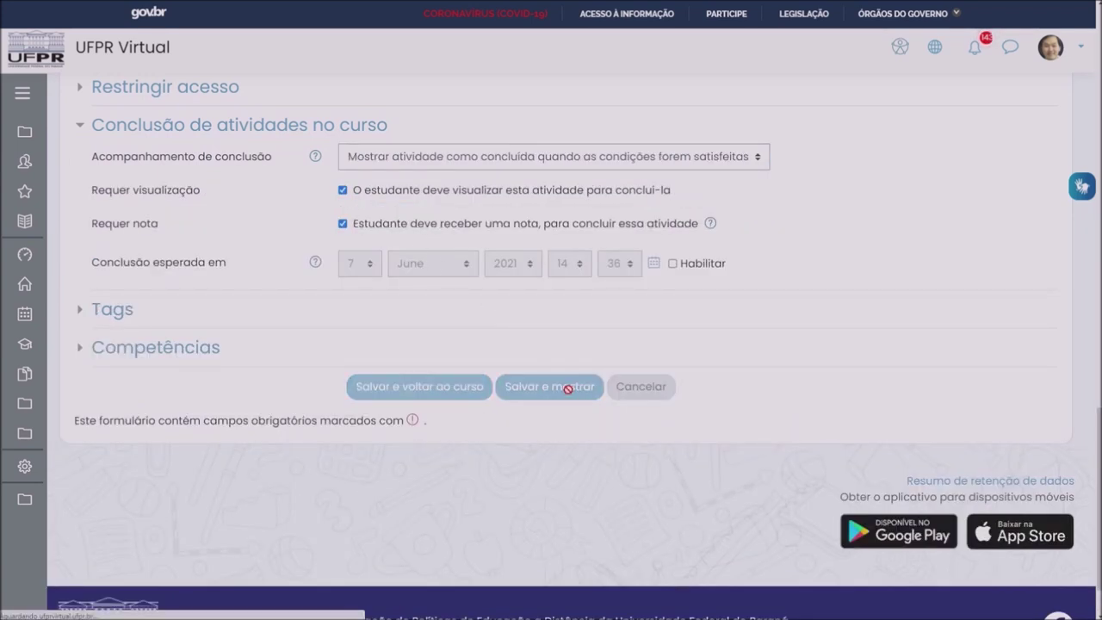